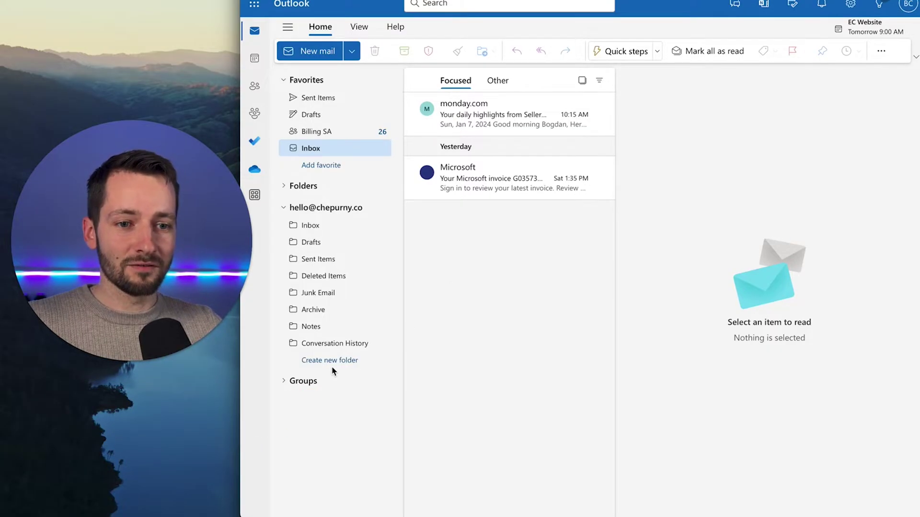
Expand Teams & groups in the admin center nav and open the Shared mailboxes page
click(308, 386)
click(305, 381)
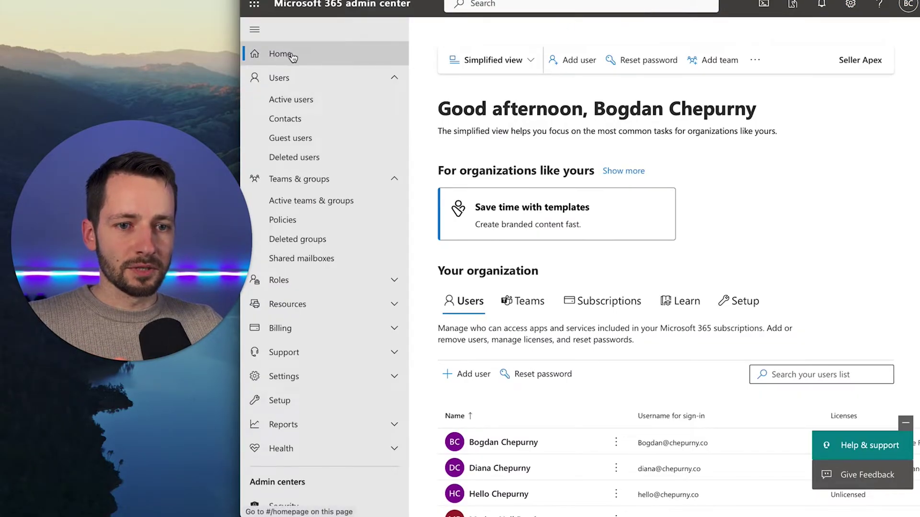
click(302, 182)
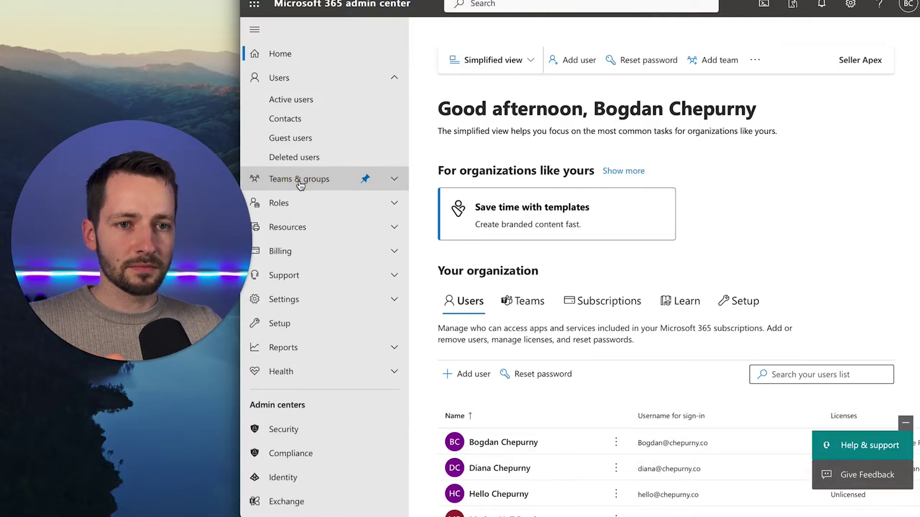
click(304, 181)
click(329, 261)
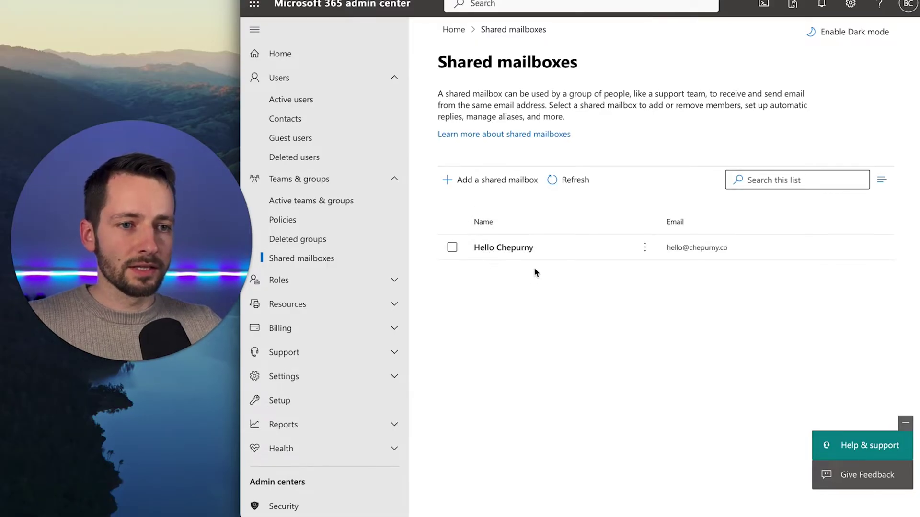
scroll(352, 378, down, 3)
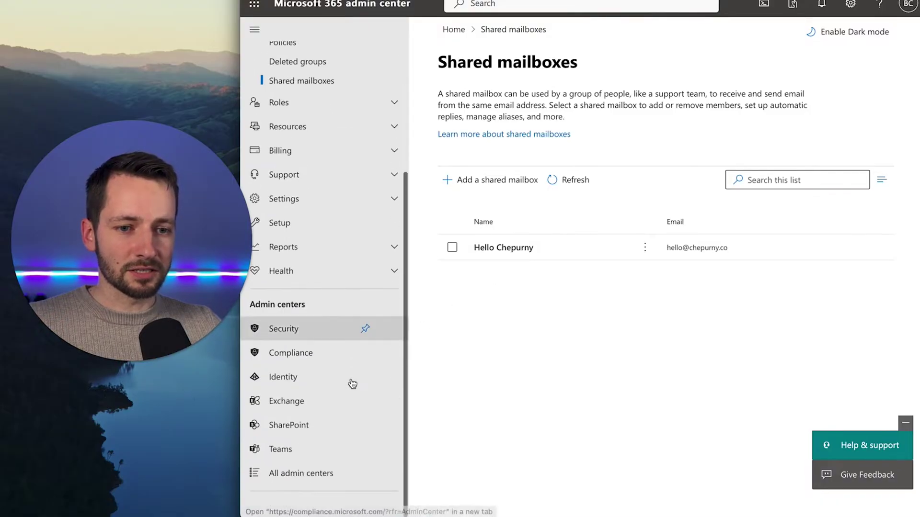
Switch to the Exchange admin center and open Recipients > Mailboxes
click(294, 407)
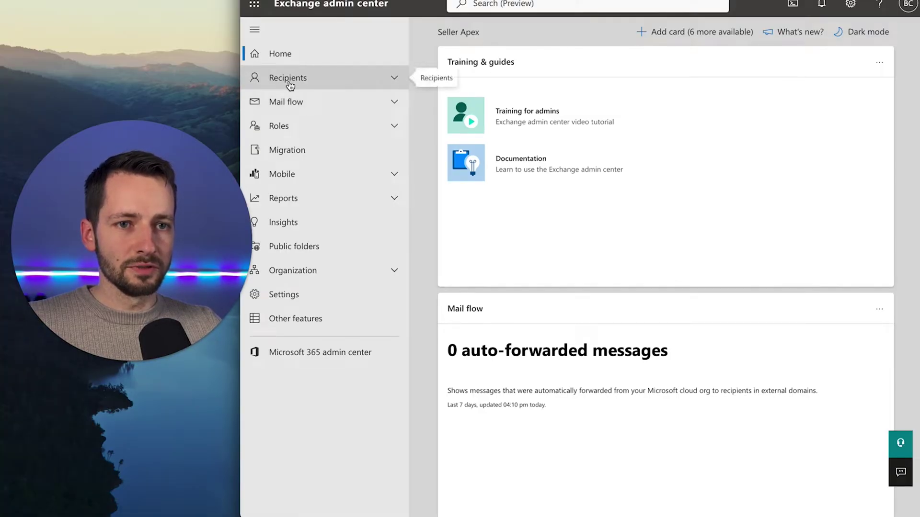
click(290, 86)
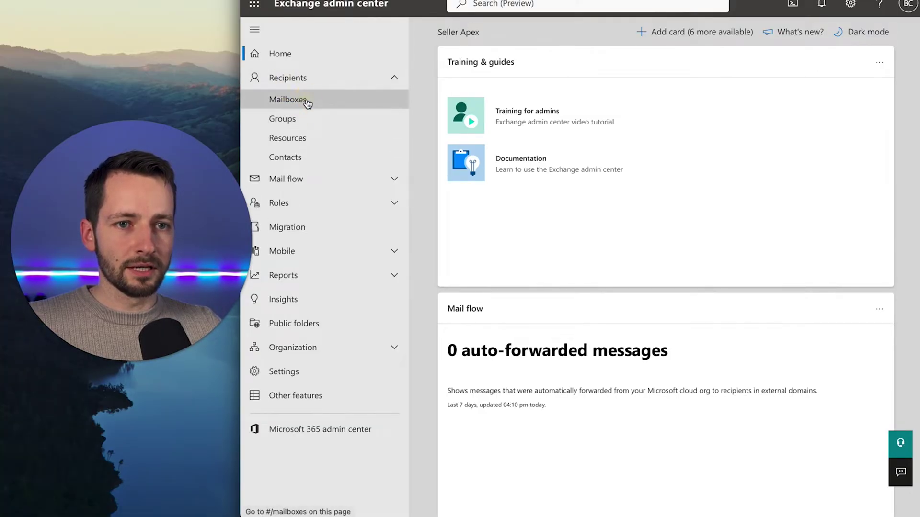
click(308, 102)
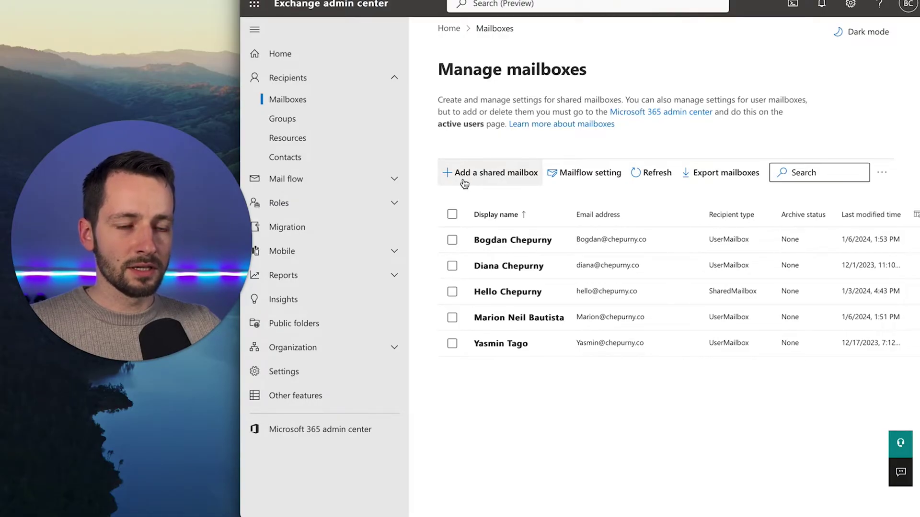
Start a new shared mailbox with display name 'Apex One Tech Billing'
click(496, 173)
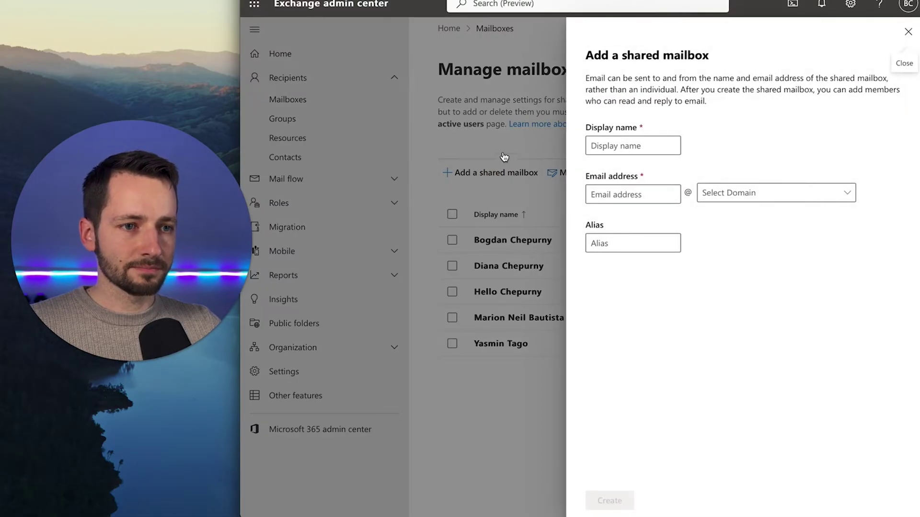
click(622, 145)
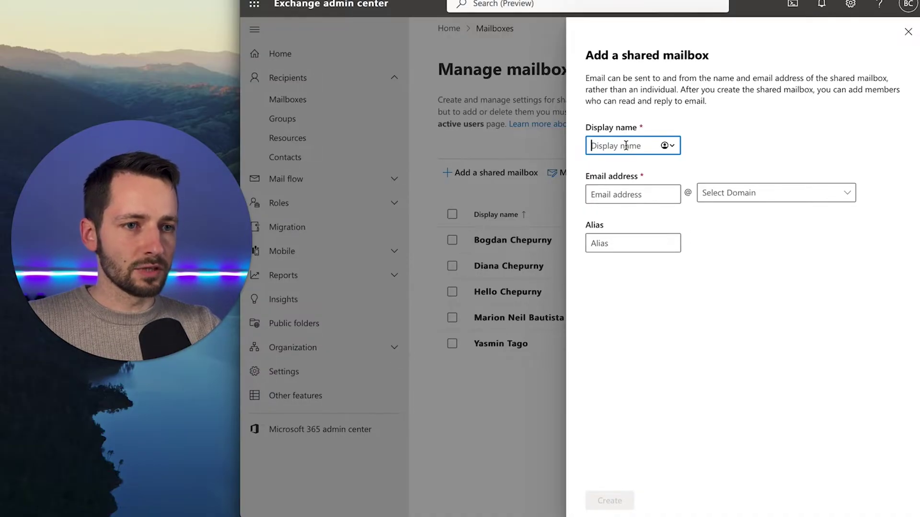
text(A)
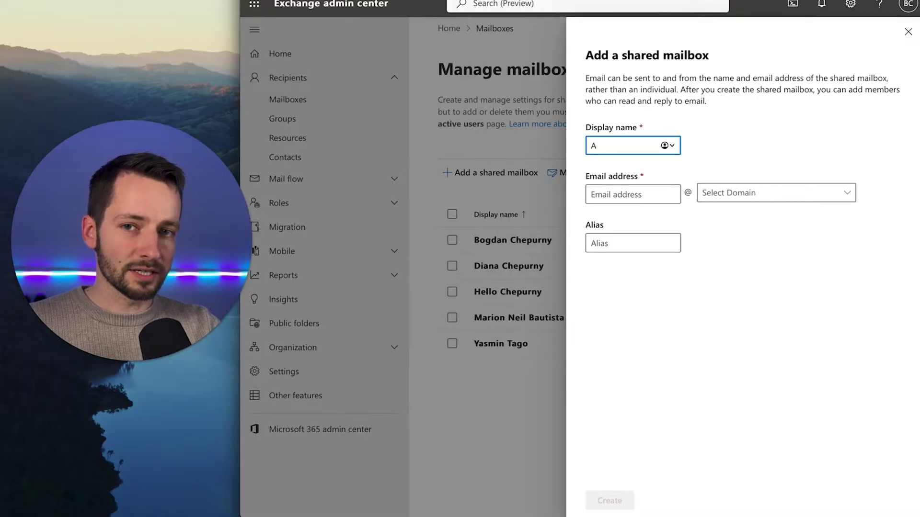
text(p)
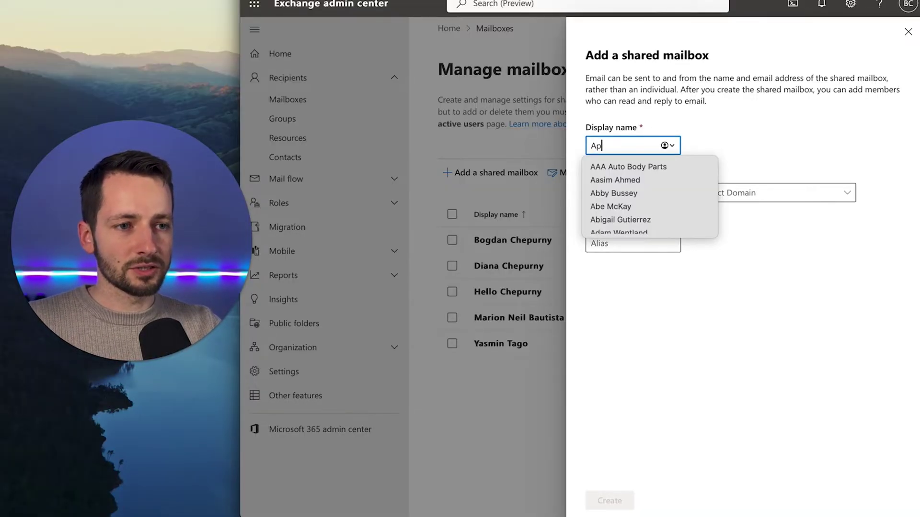
text(ex One)
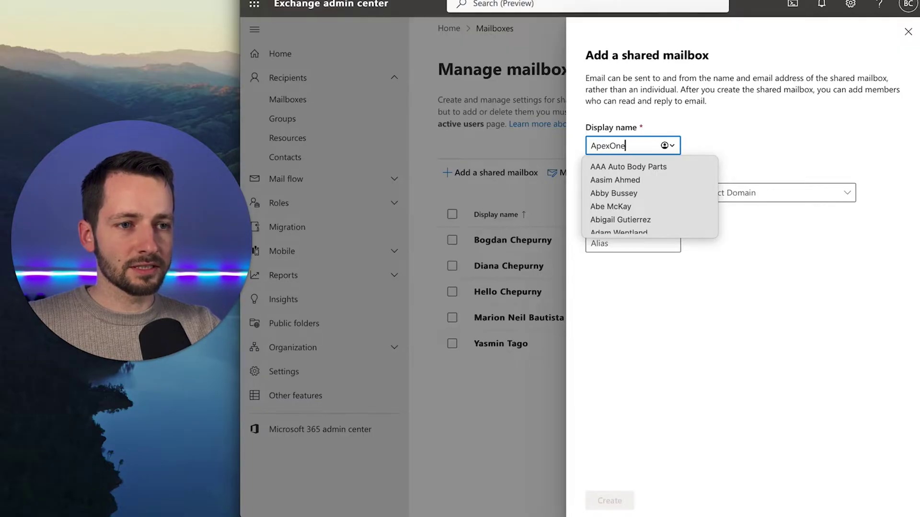
text( Tech Billing)
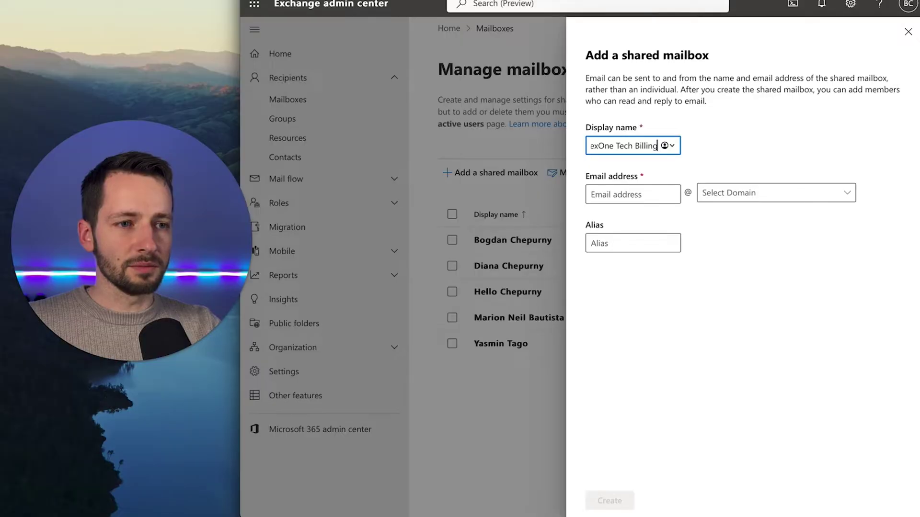
click(623, 194)
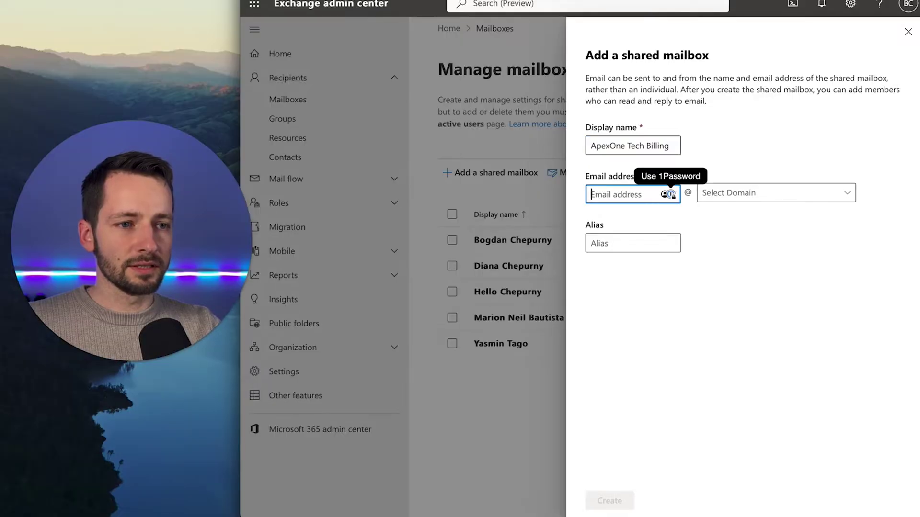
text(billing)
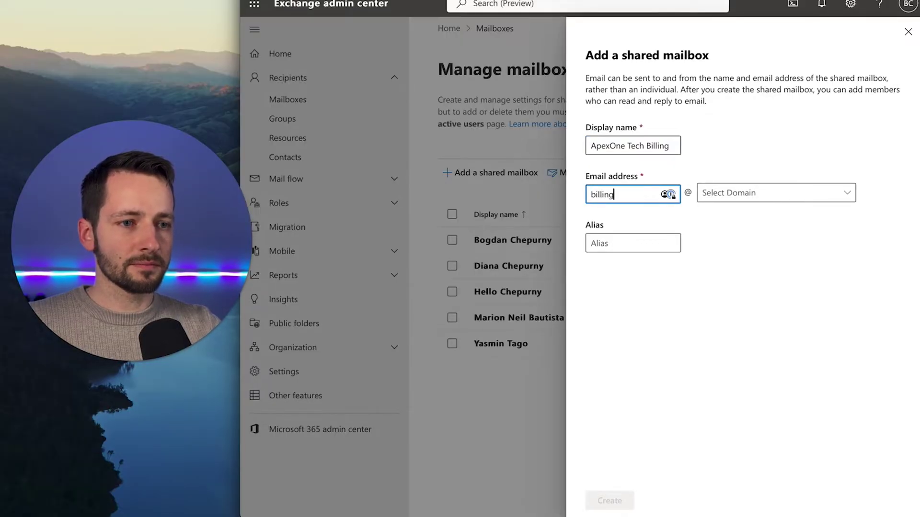
click(747, 192)
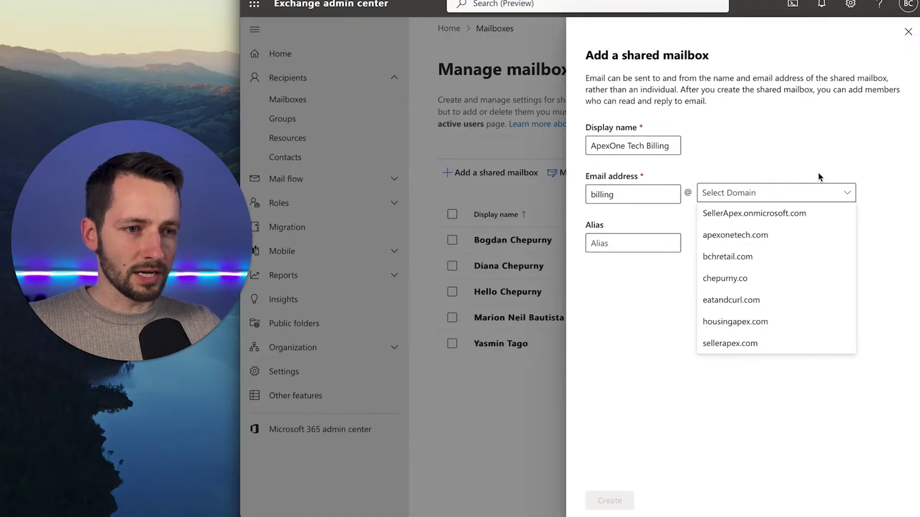
click(823, 234)
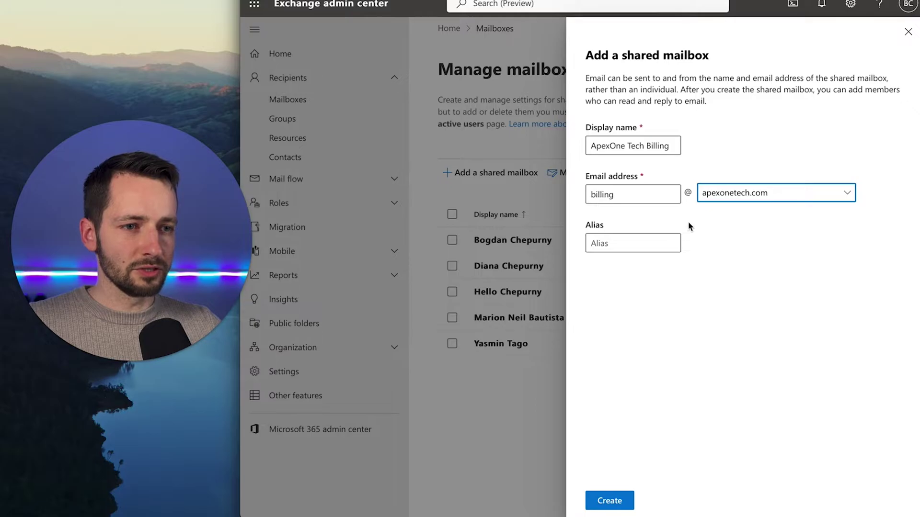
Give the mailbox the alias 'bills' and create it
click(655, 239)
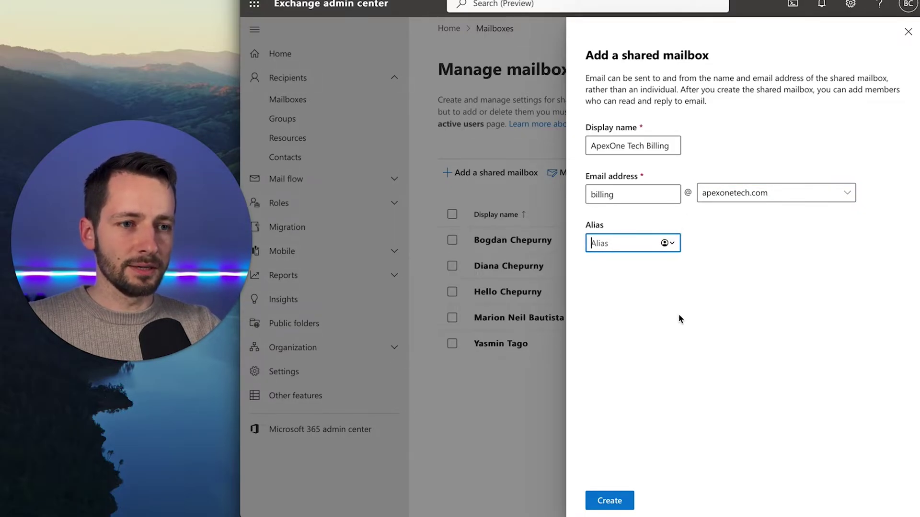
text(bills)
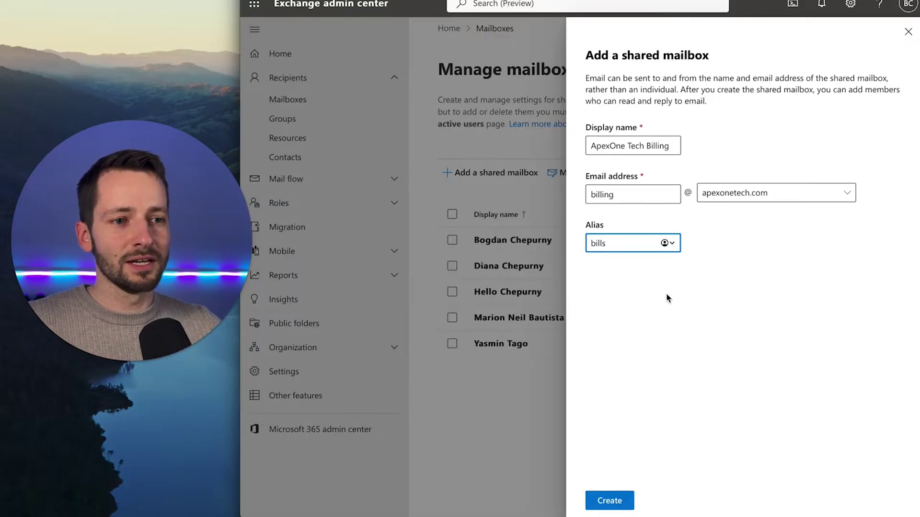
mouse_move(605, 248)
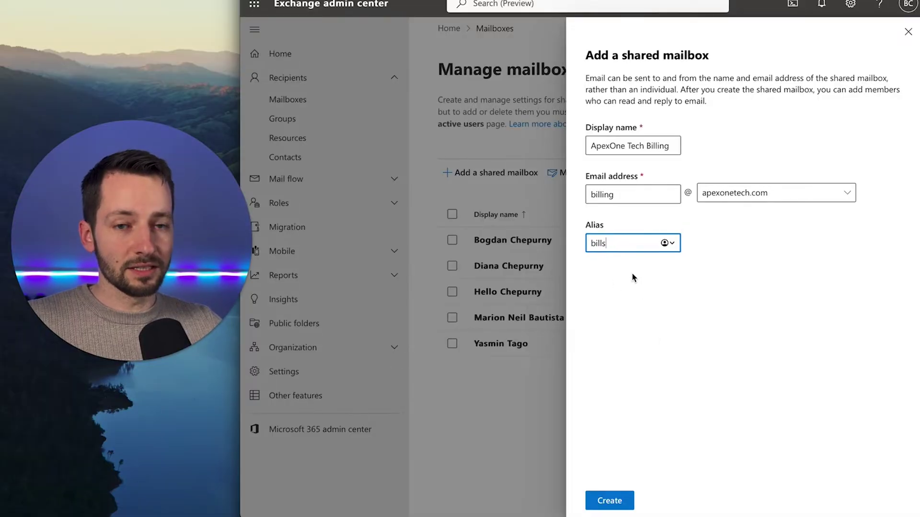
click(636, 406)
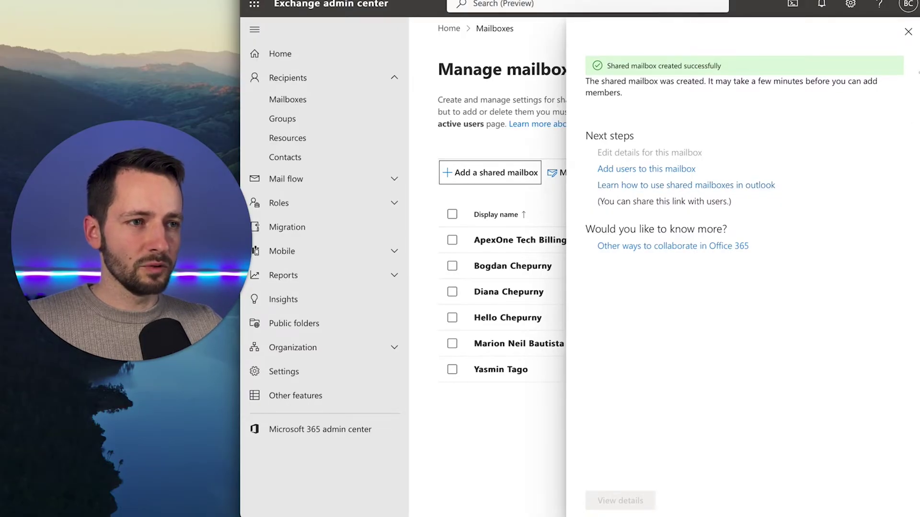
Open the ApexOne Tech Billing mailbox details and show its Delegation settings
click(908, 31)
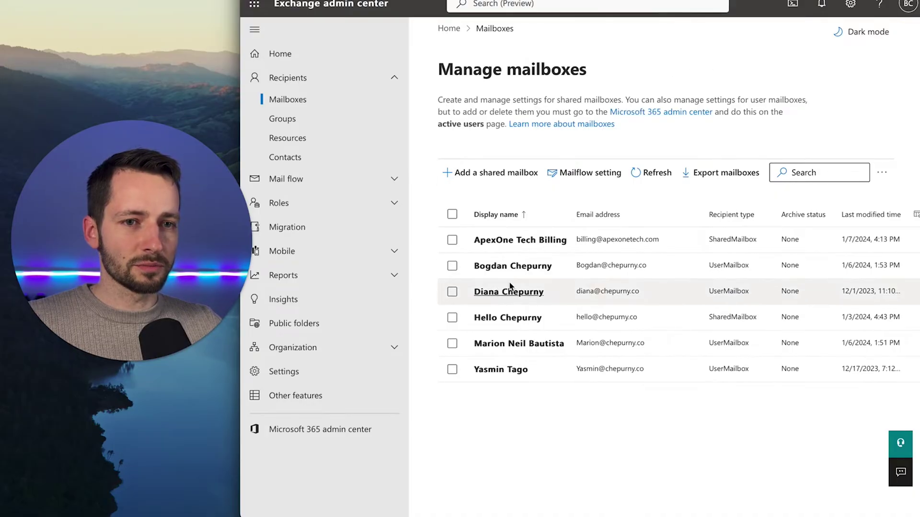
click(518, 247)
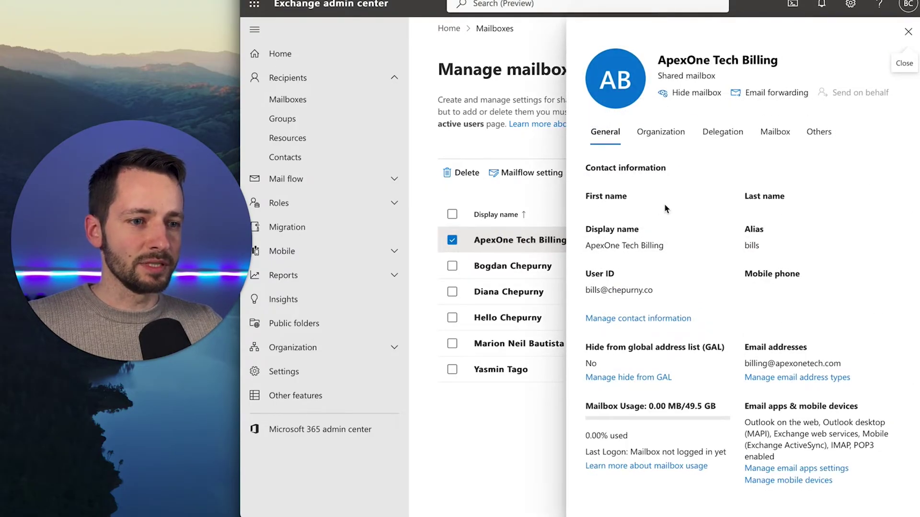
click(527, 241)
click(530, 239)
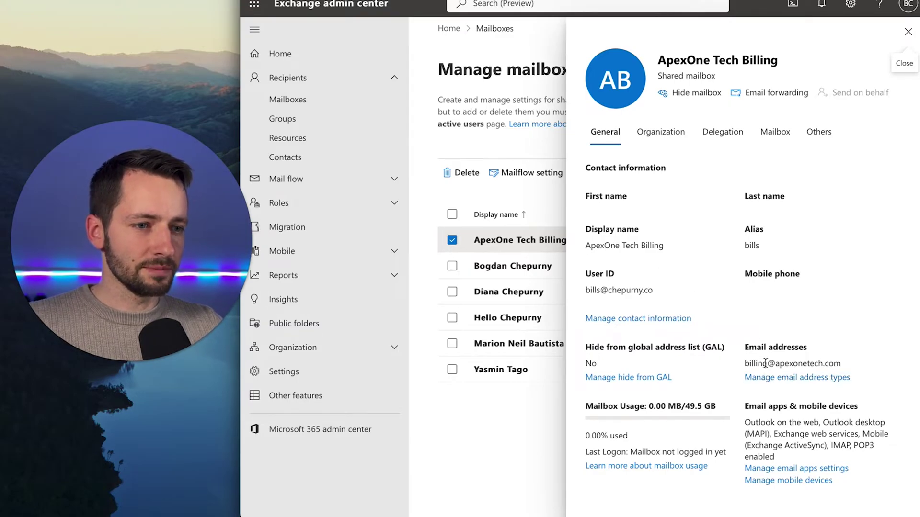
click(666, 134)
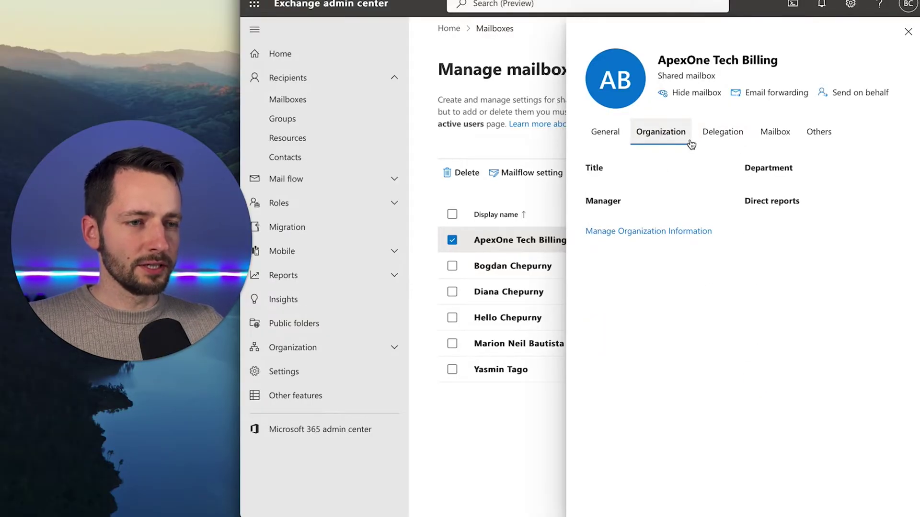
click(705, 140)
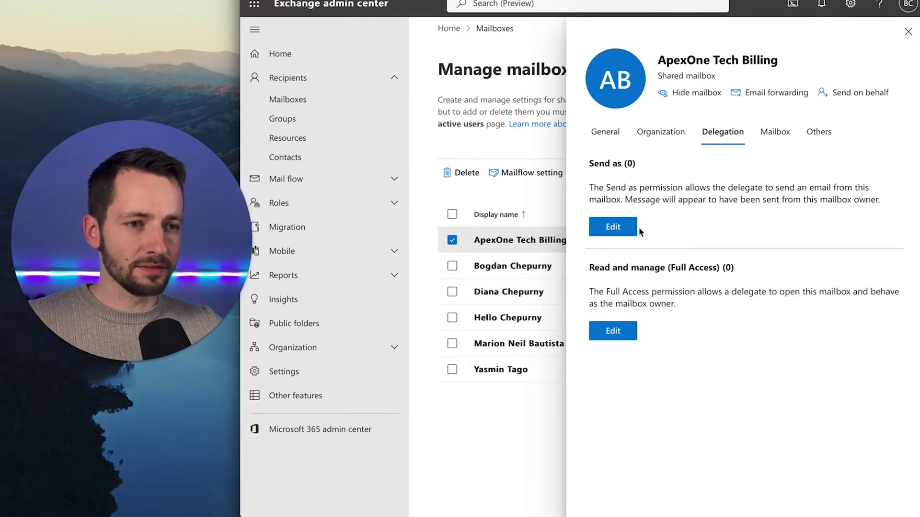
Add one user as a Send as delegate, save and confirm the permission
click(623, 229)
click(627, 136)
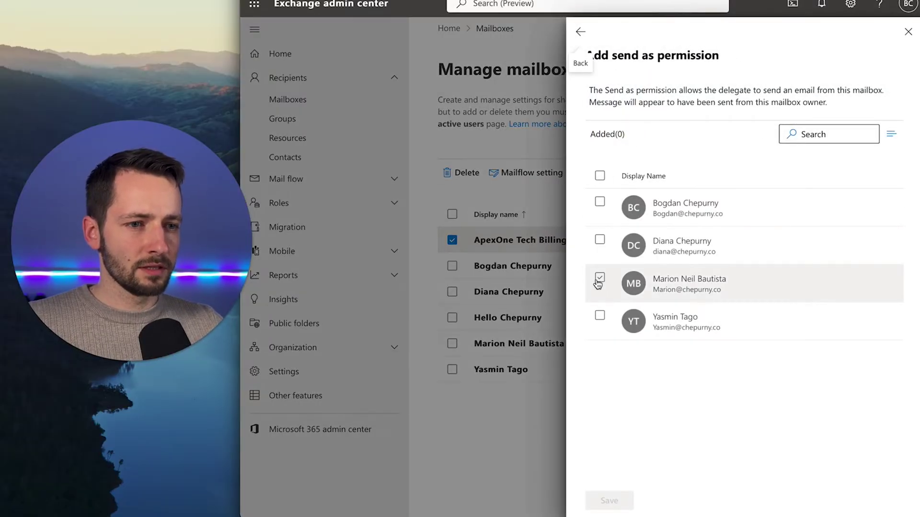
click(600, 277)
click(618, 500)
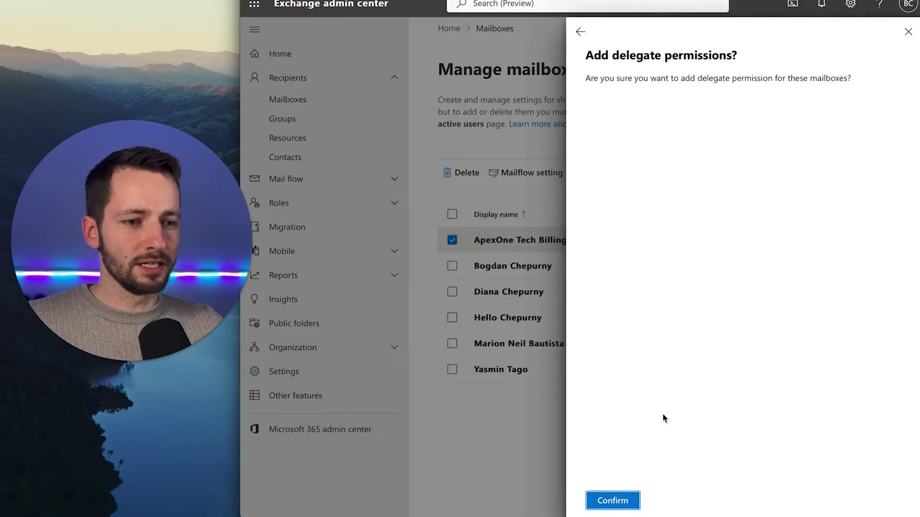
click(623, 501)
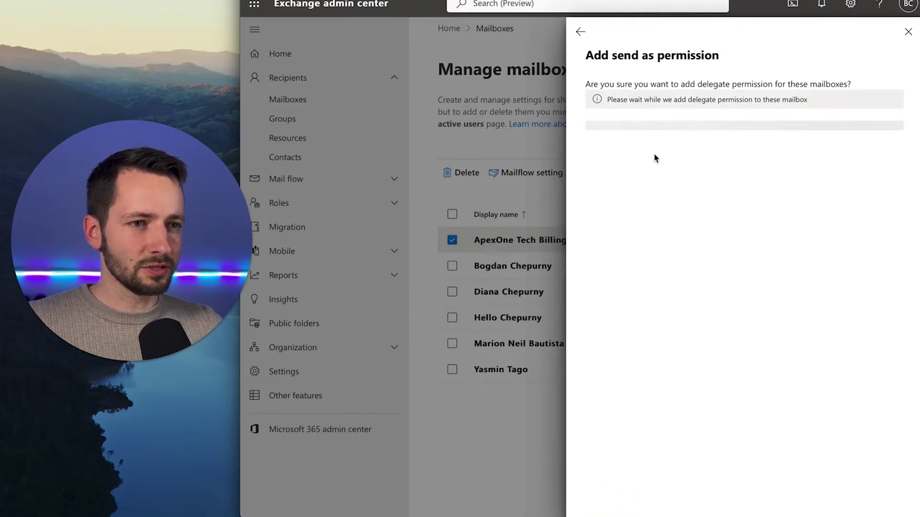
click(581, 33)
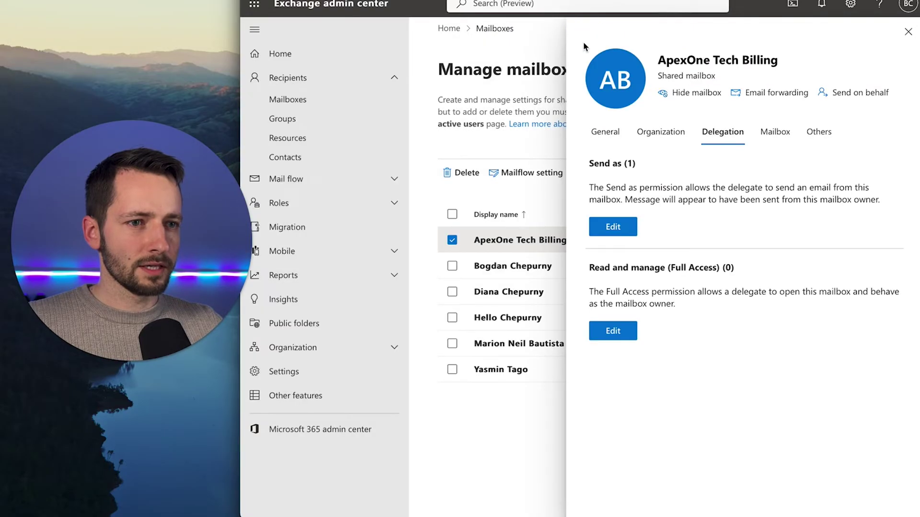
Add one user as a Read and manage (Full Access) delegate, save and confirm it
click(615, 334)
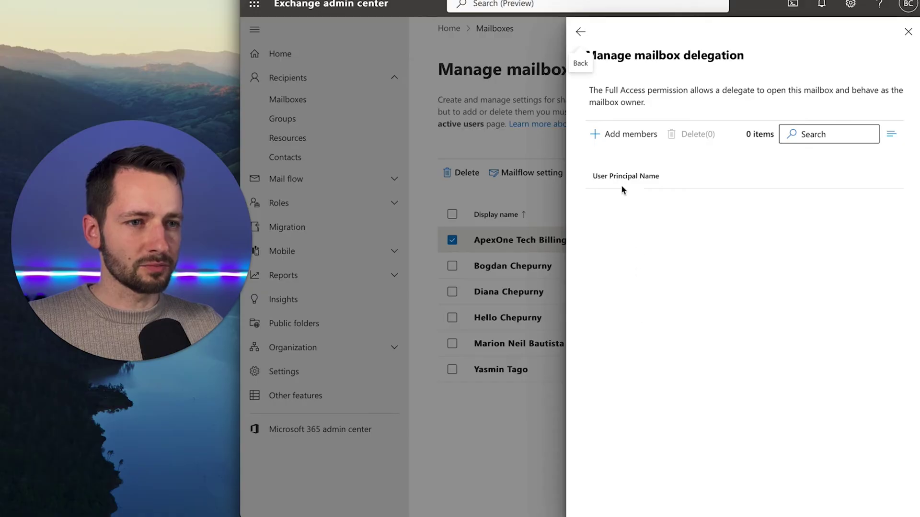
click(632, 136)
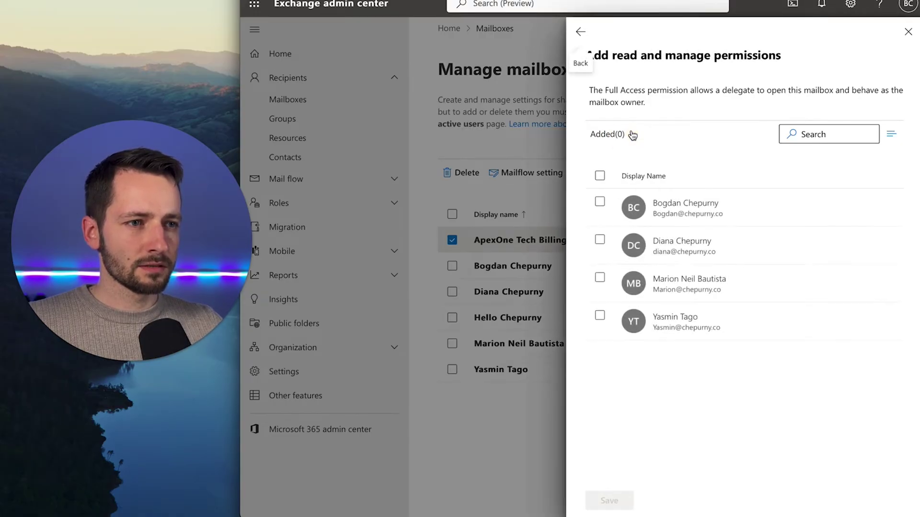
click(599, 202)
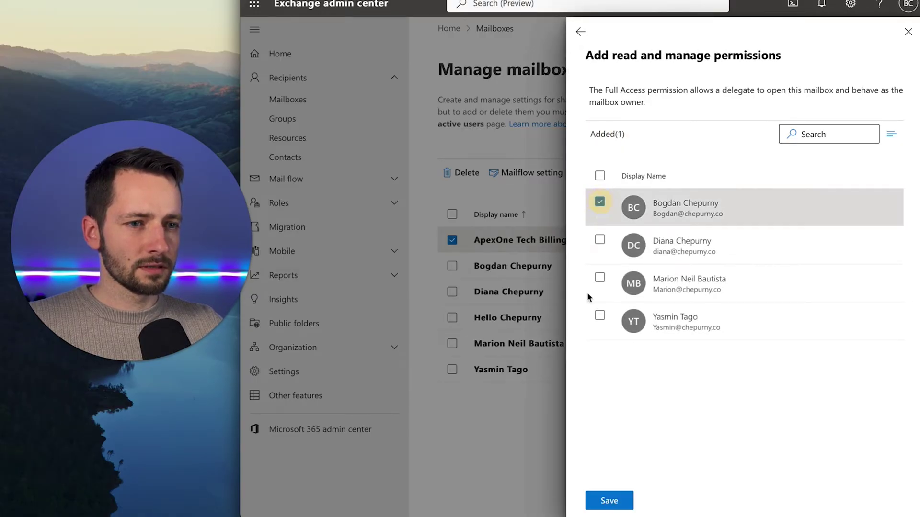
click(609, 498)
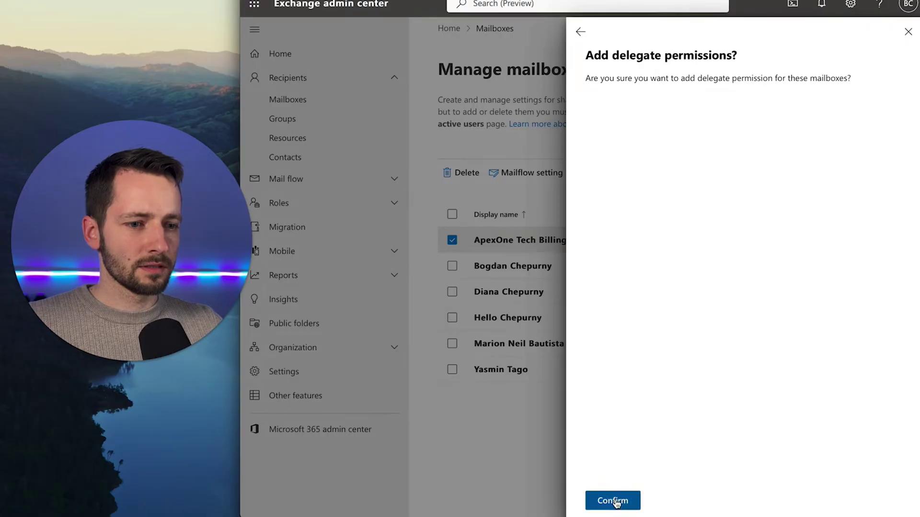
click(609, 500)
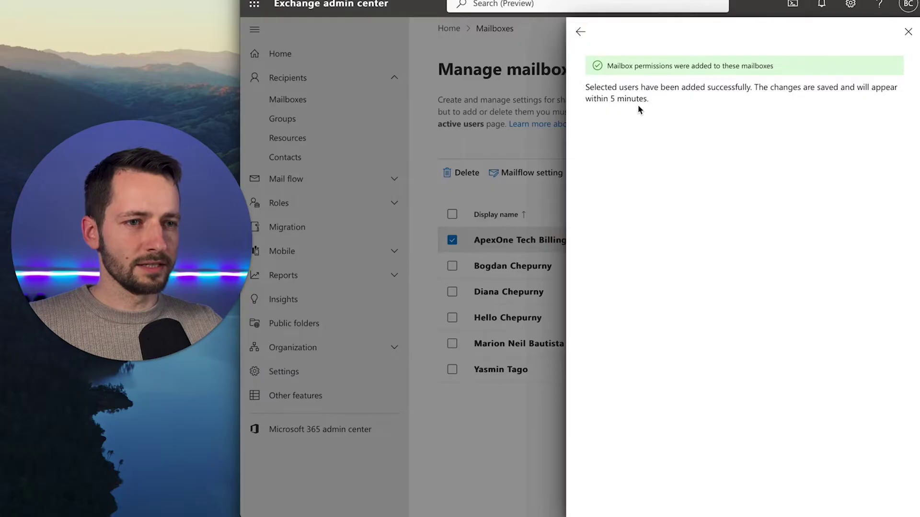
click(580, 32)
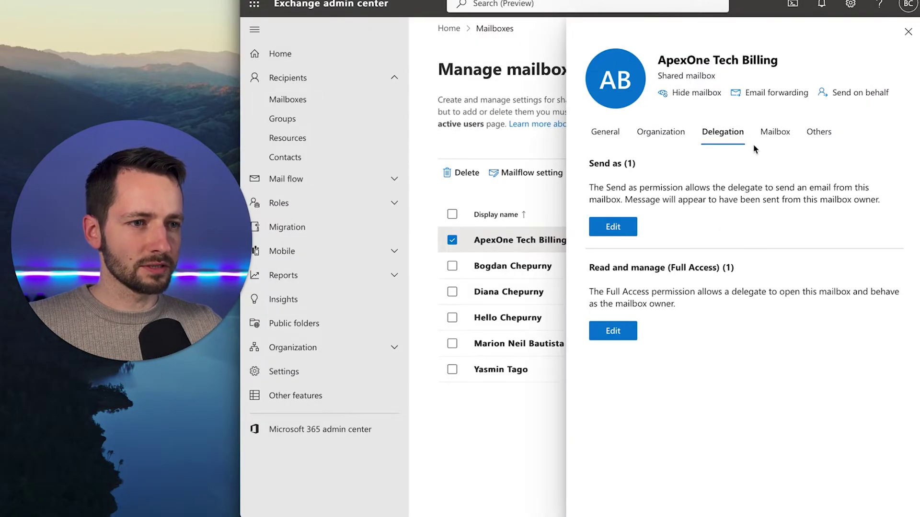
Review the mailbox's Mailbox tab mail flow settings, then its Others tab archive and mail tip settings
click(769, 137)
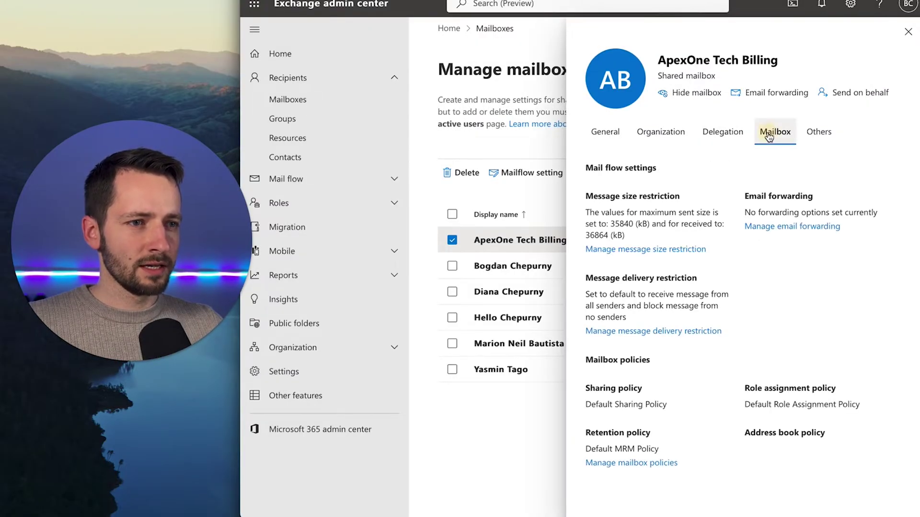
click(816, 137)
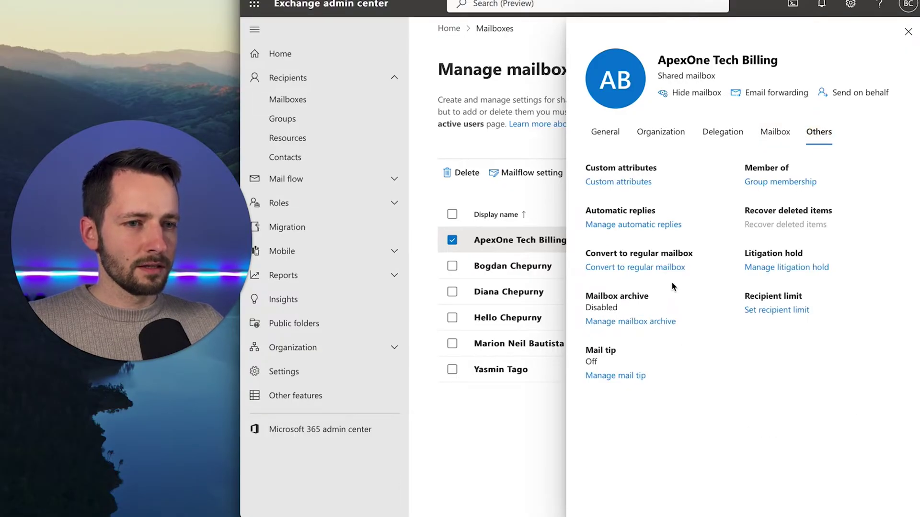
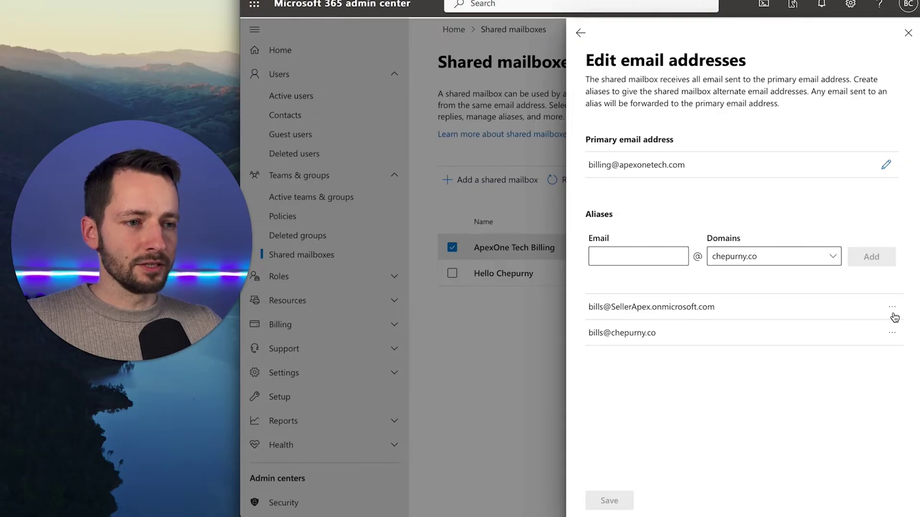
Review both aliases' options without changing any address, then return to the ApexOne Tech Billing details
click(892, 307)
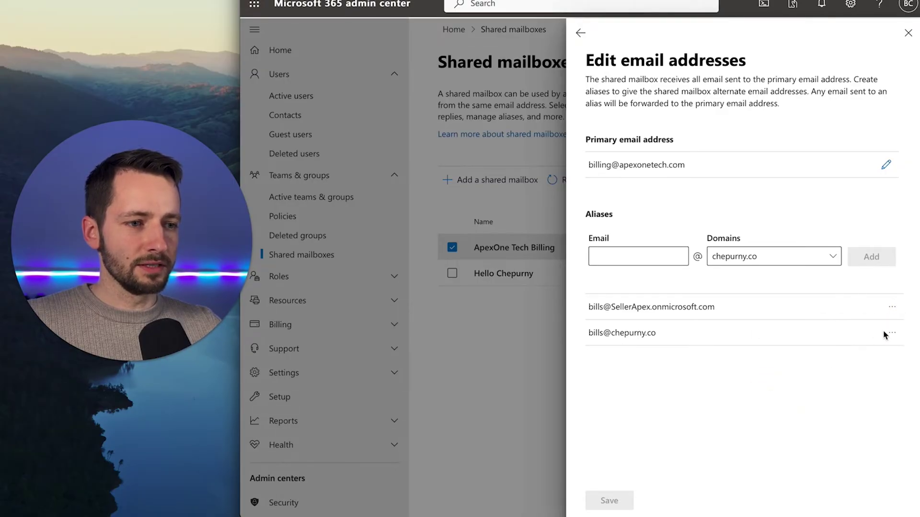
click(892, 333)
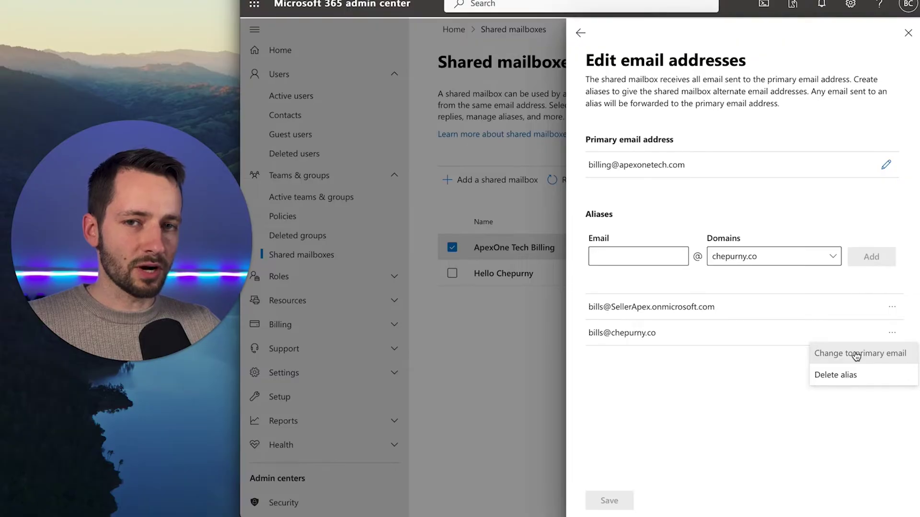
click(741, 390)
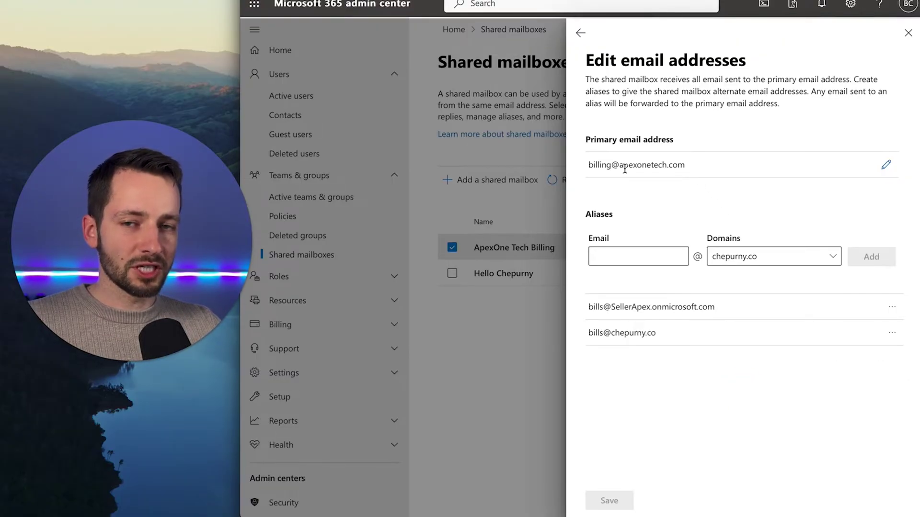
drag(592, 164, 643, 165)
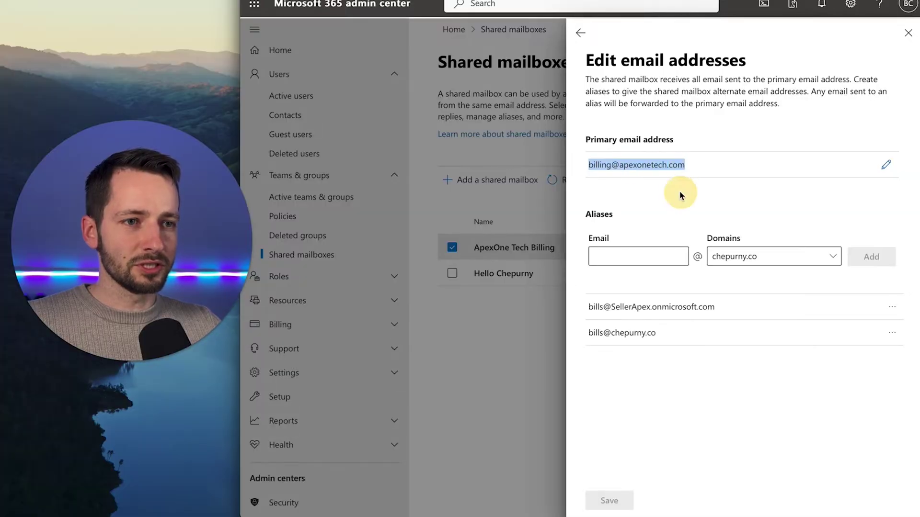
click(580, 33)
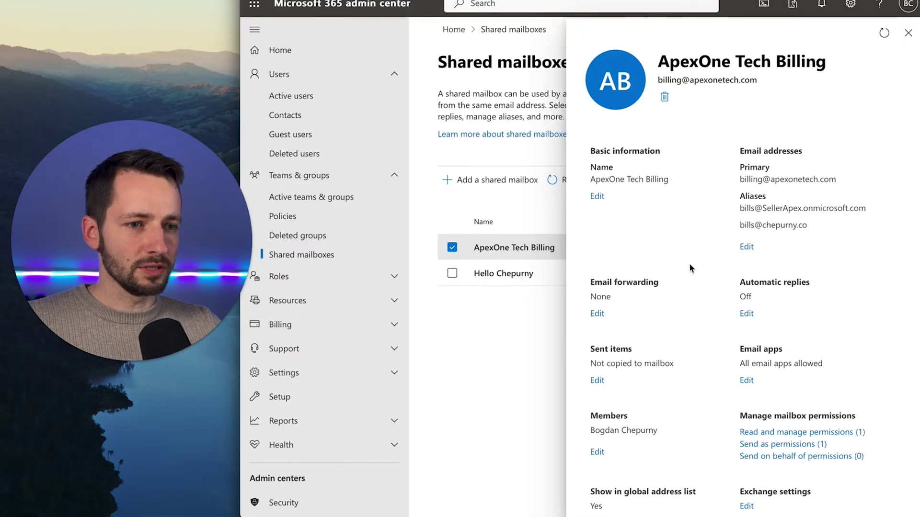
scroll(682, 304, down, 2)
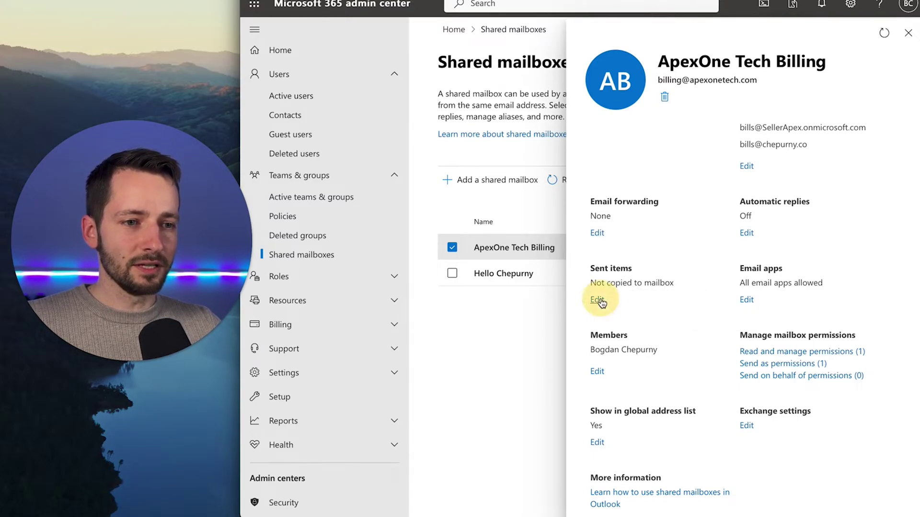
Turn on copying both sent-as and sent-on-behalf items to Sent Items, and save
click(598, 300)
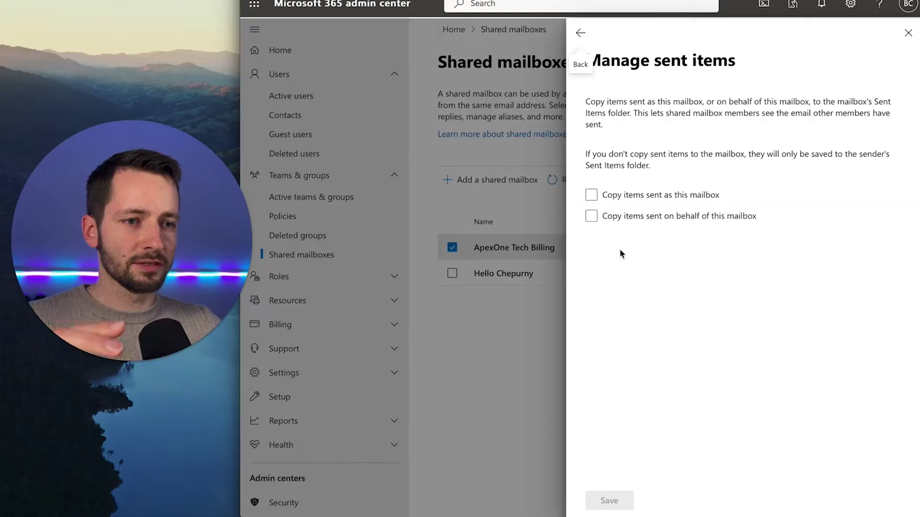
click(641, 196)
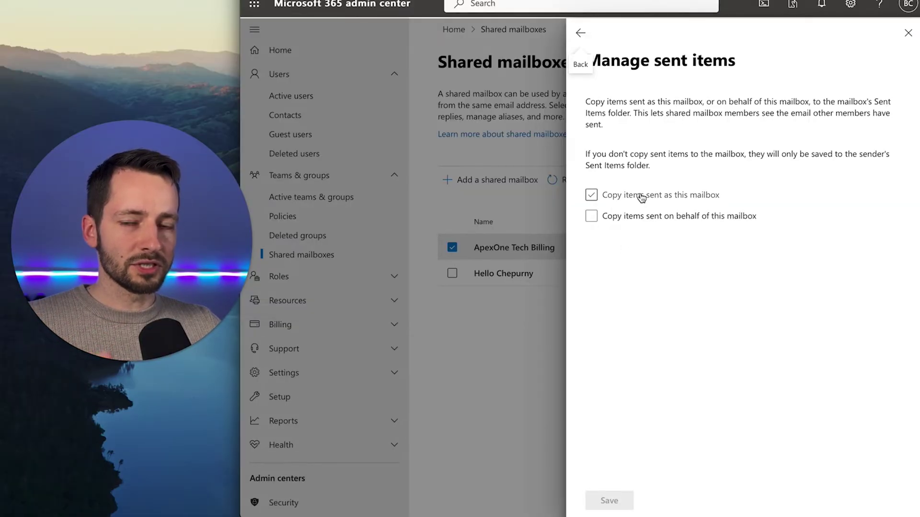
click(596, 219)
click(609, 501)
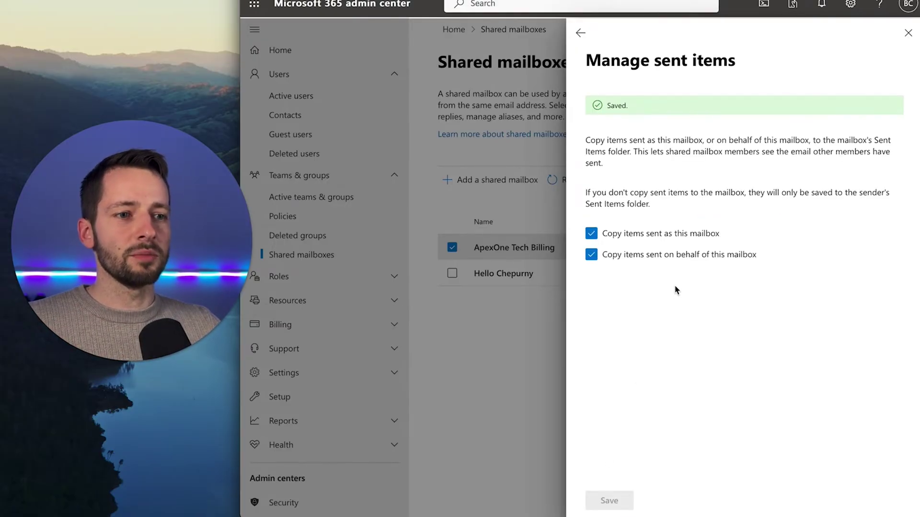
click(580, 33)
scroll(701, 359, down, 3)
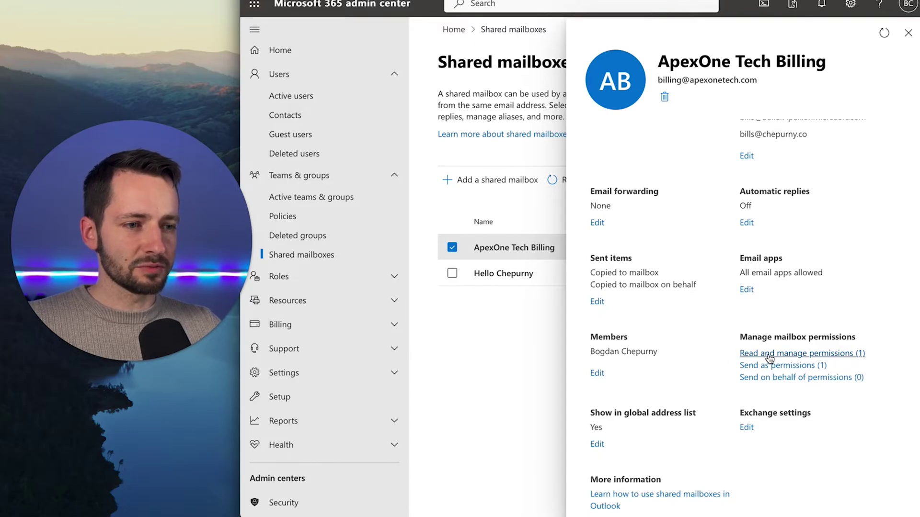
Check who holds read and manage and send as permissions on the mailbox
click(769, 355)
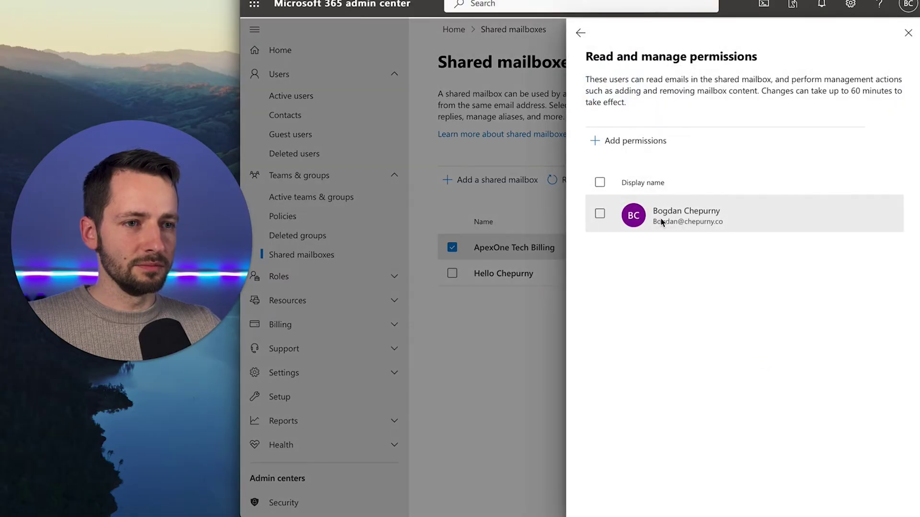
click(580, 33)
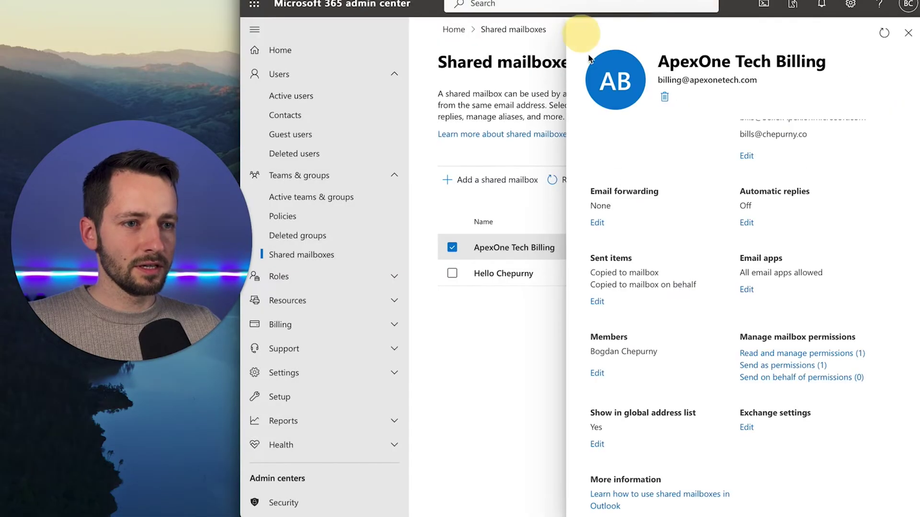
click(763, 367)
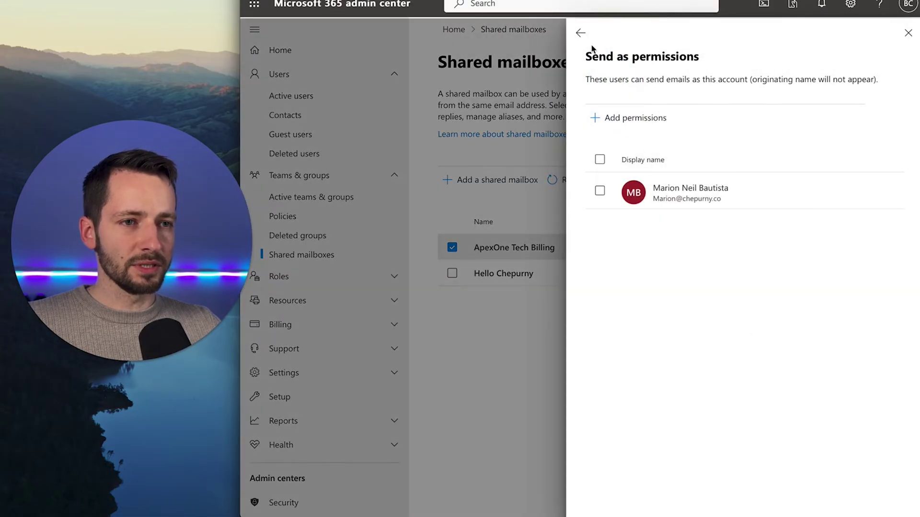
click(582, 32)
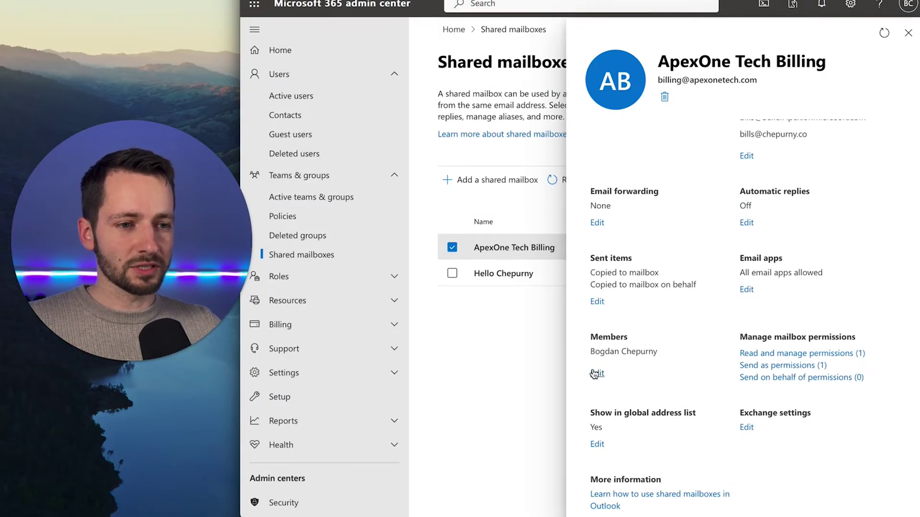
Add a colleague as a second member of ApexOne Tech Billing
click(596, 374)
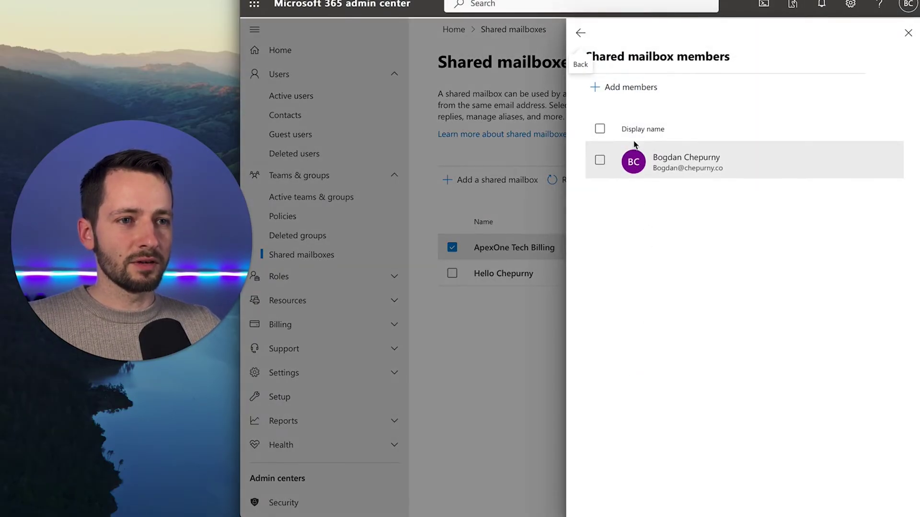
click(626, 91)
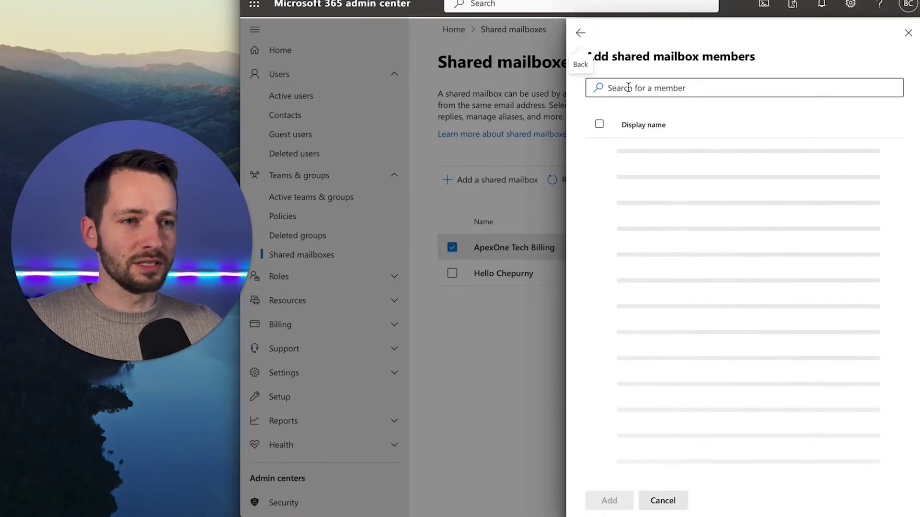
click(599, 194)
click(609, 500)
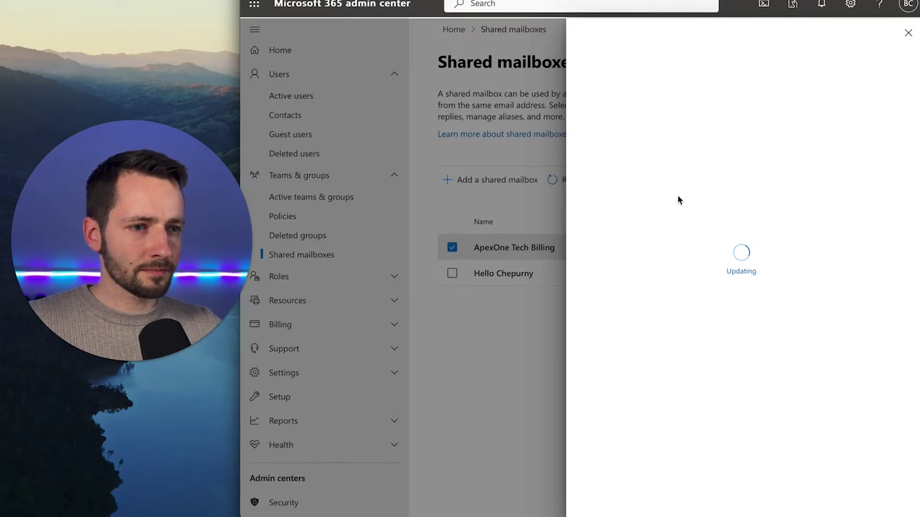
click(583, 33)
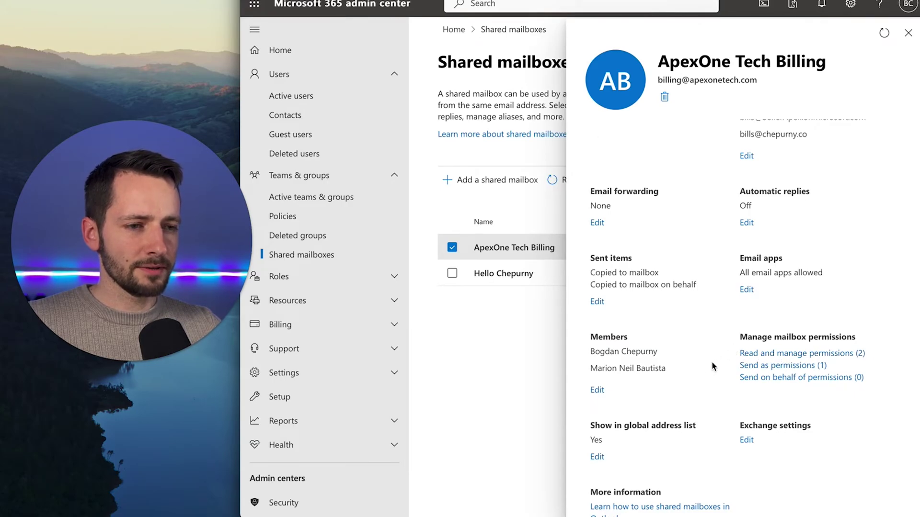
Grant one more user Send as permission on ApexOne Tech Billing, bringing it to two
scroll(626, 401, down, 1)
scroll(640, 412, up, 2)
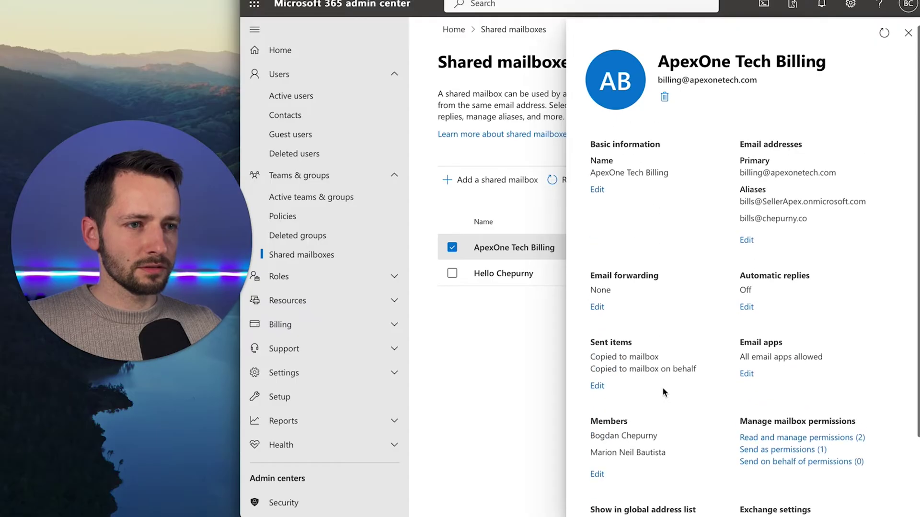
scroll(665, 392, down, 2)
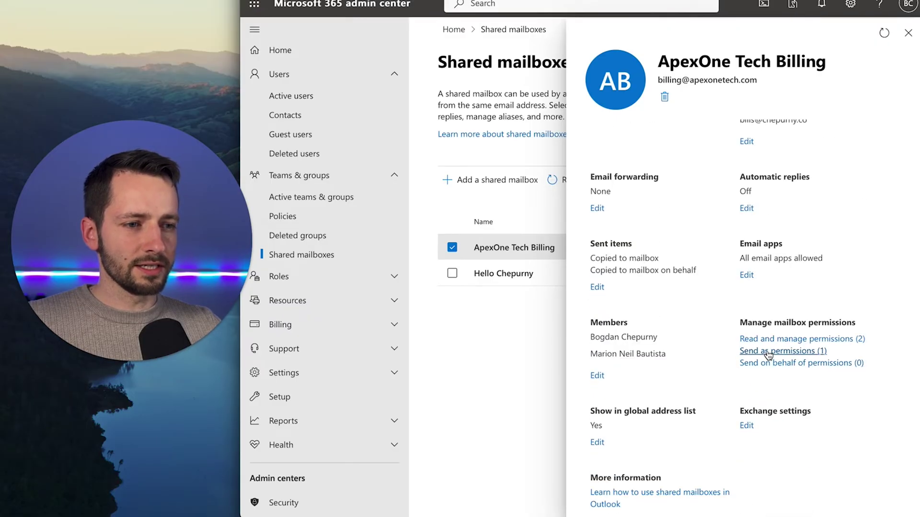
click(779, 353)
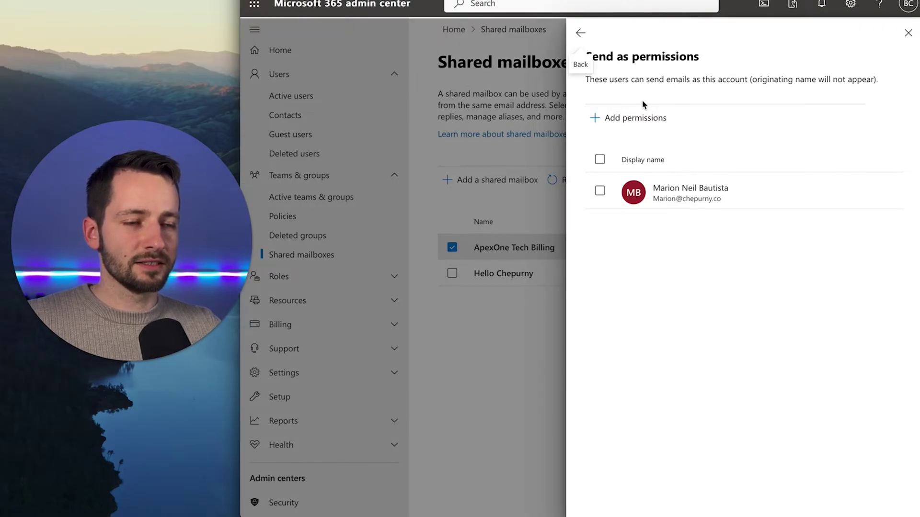
click(637, 123)
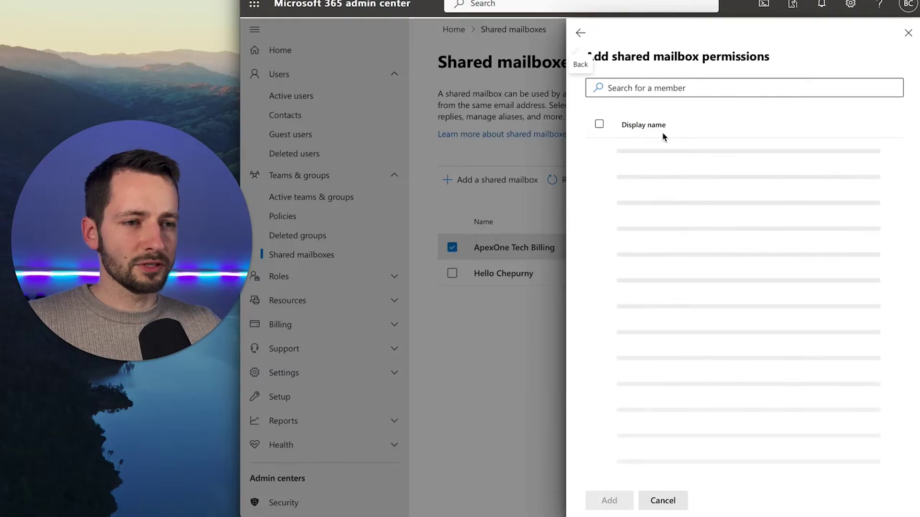
click(599, 156)
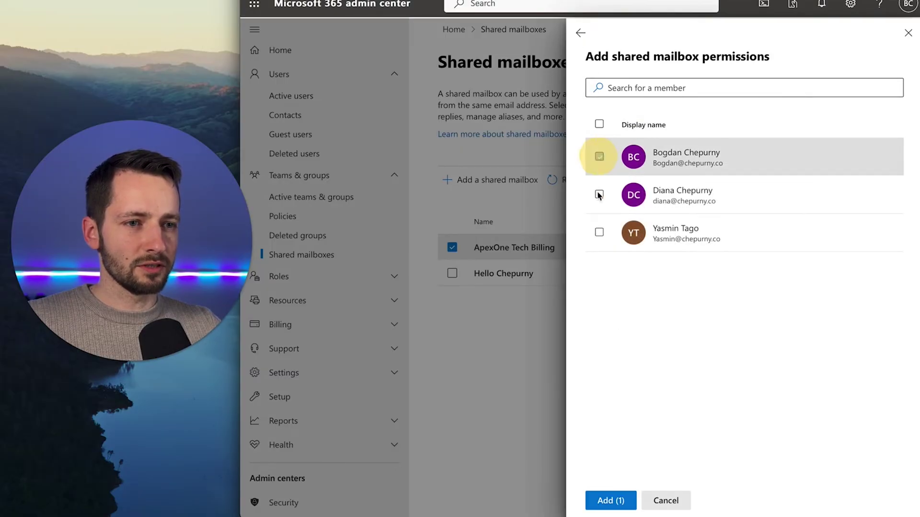
click(609, 500)
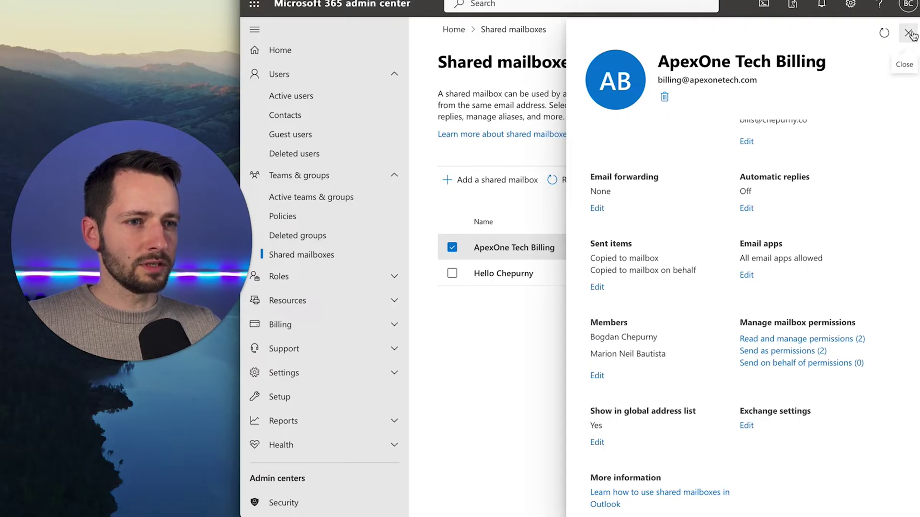
Close the ApexOne Tech Billing details pane to return to the Shared mailboxes list
click(909, 33)
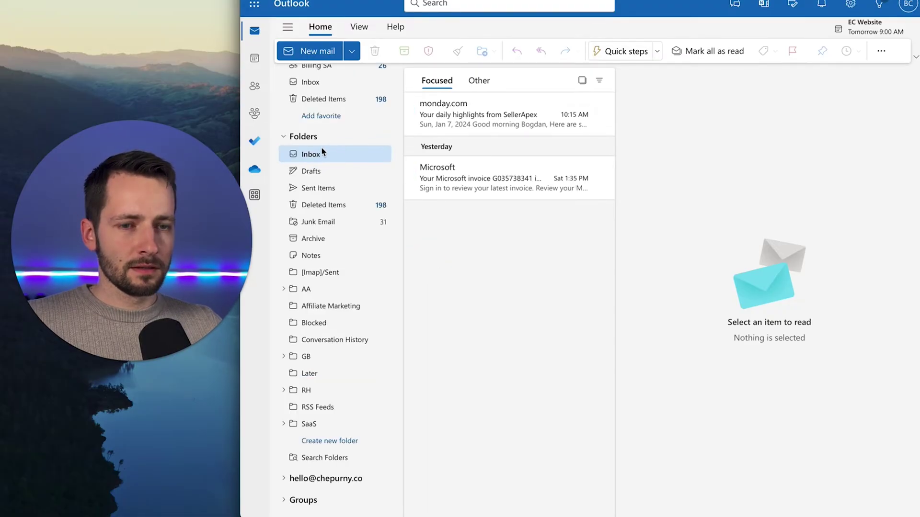
Rearrange the folder pane, moving the Billing SA favourite and expanding the second account
click(284, 137)
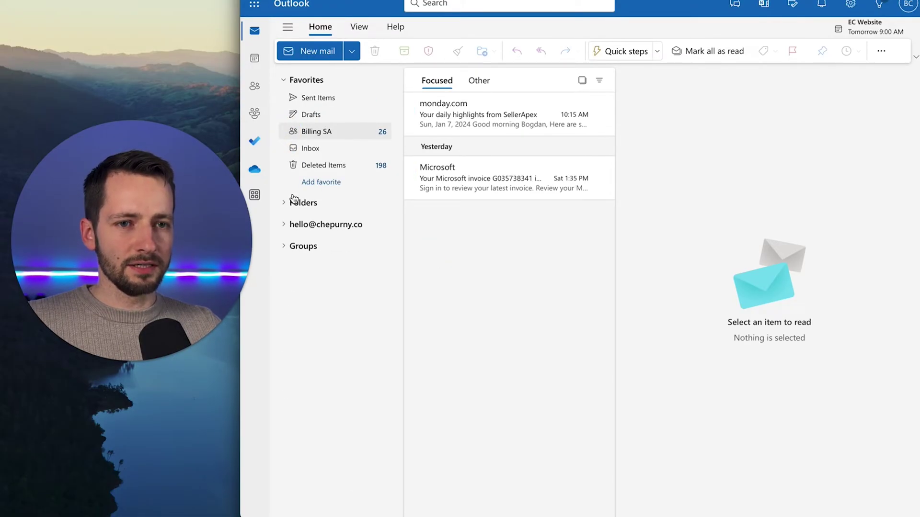
drag(295, 220, 290, 248)
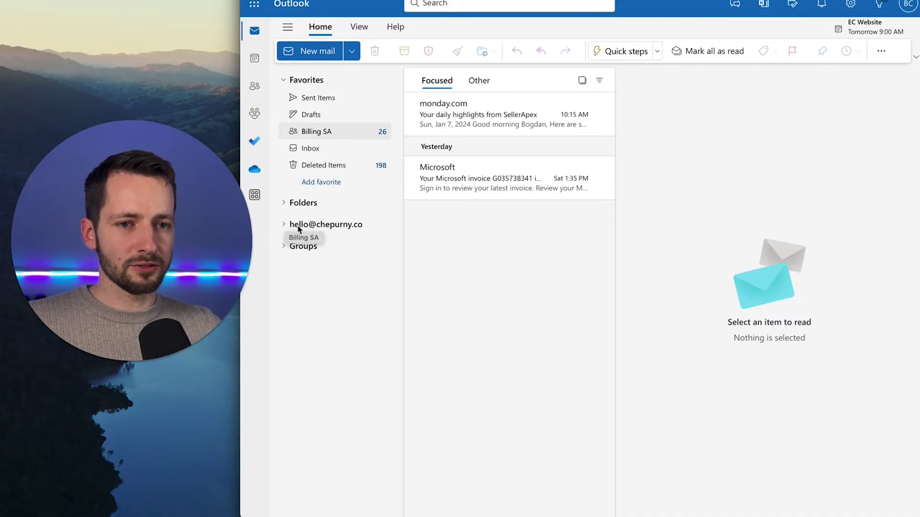
drag(454, 270, 295, 226)
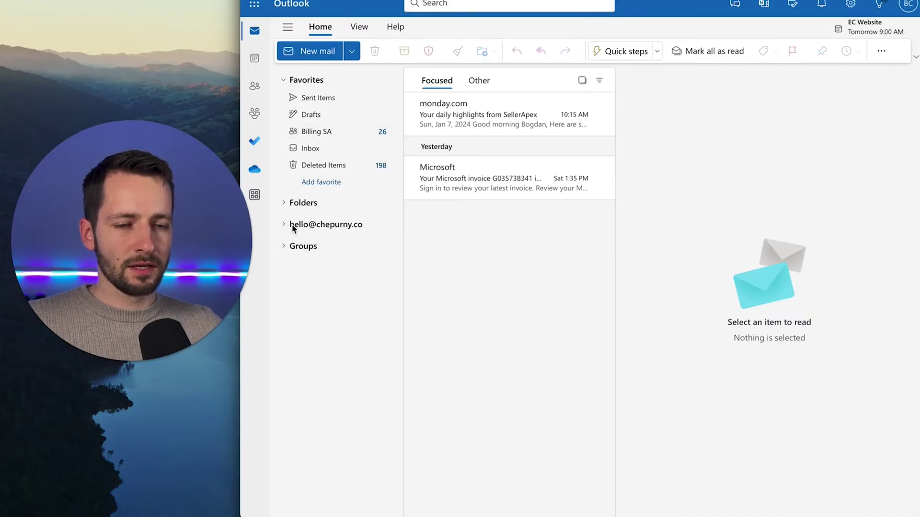
click(290, 227)
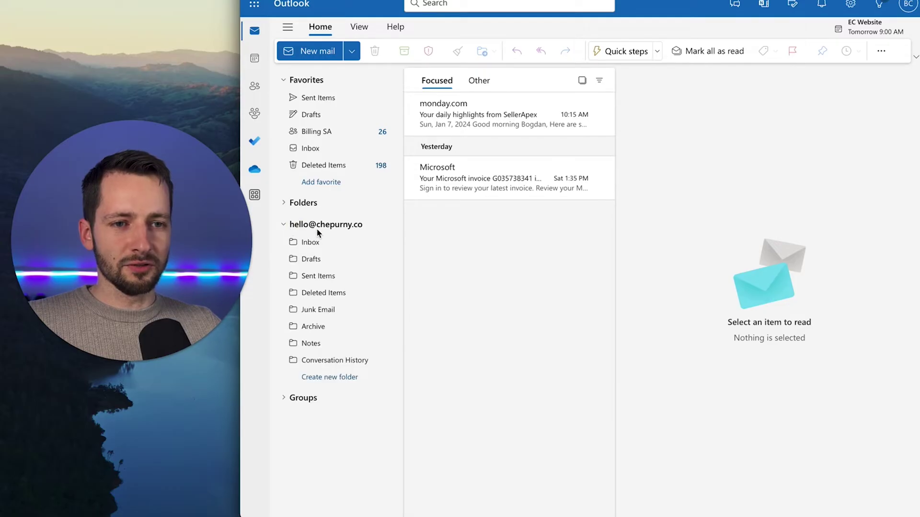
Bring up the folder options offering Add shared folder or mailbox, removing nothing
right_click(344, 227)
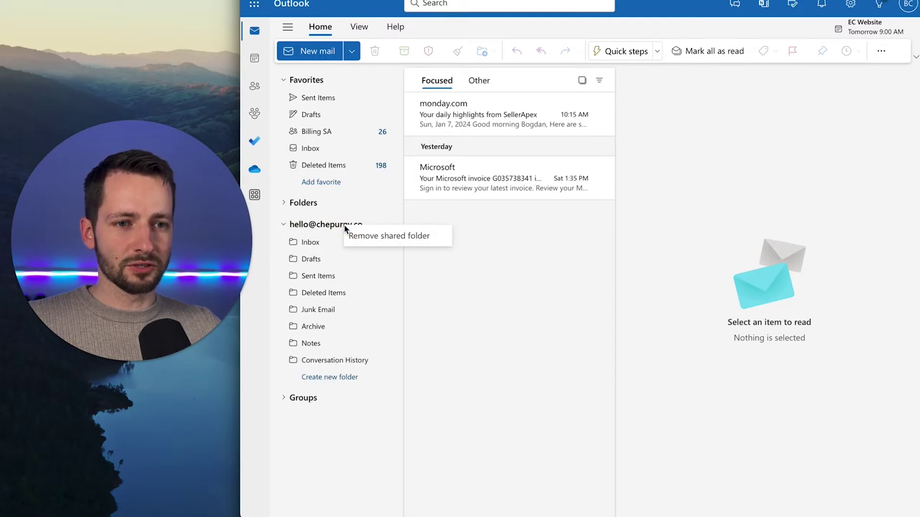
key(Escape)
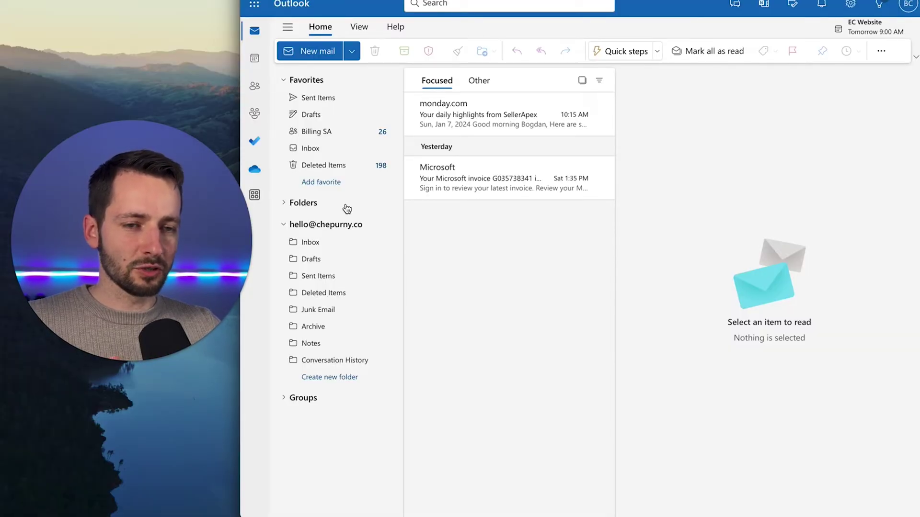
right_click(346, 209)
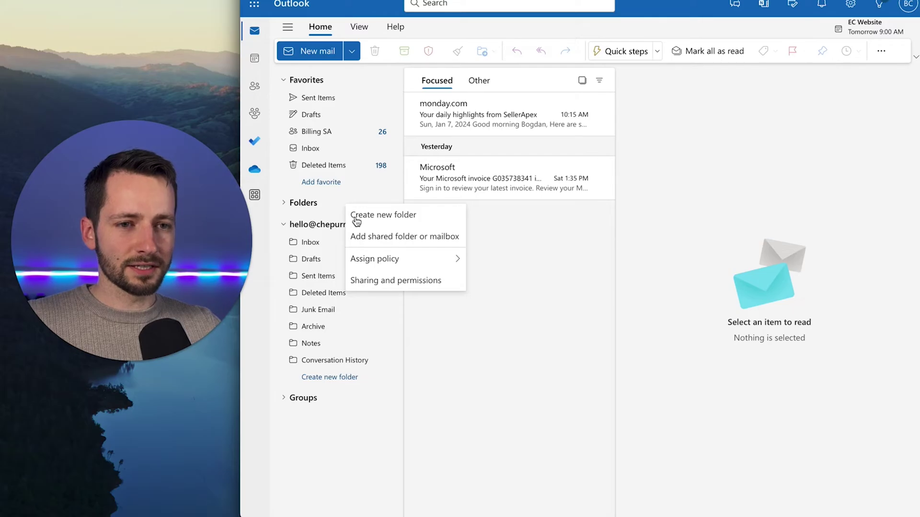
click(424, 237)
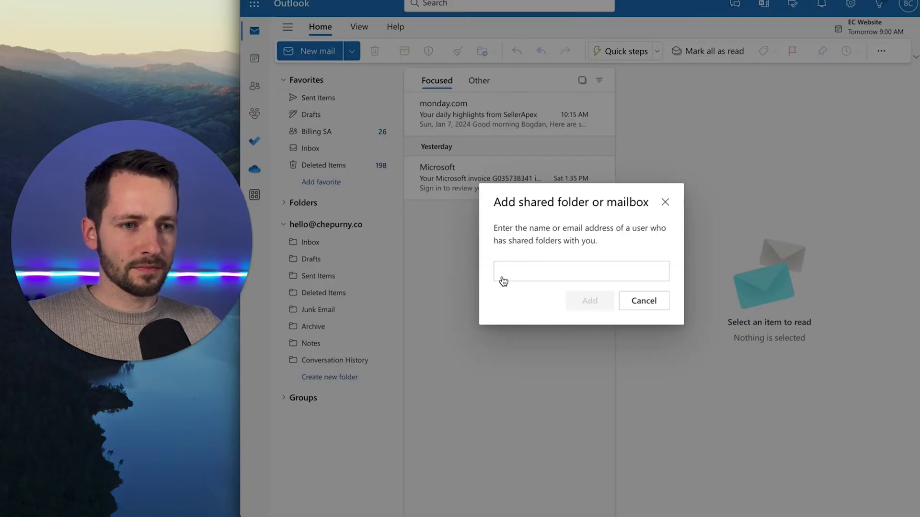
click(509, 270)
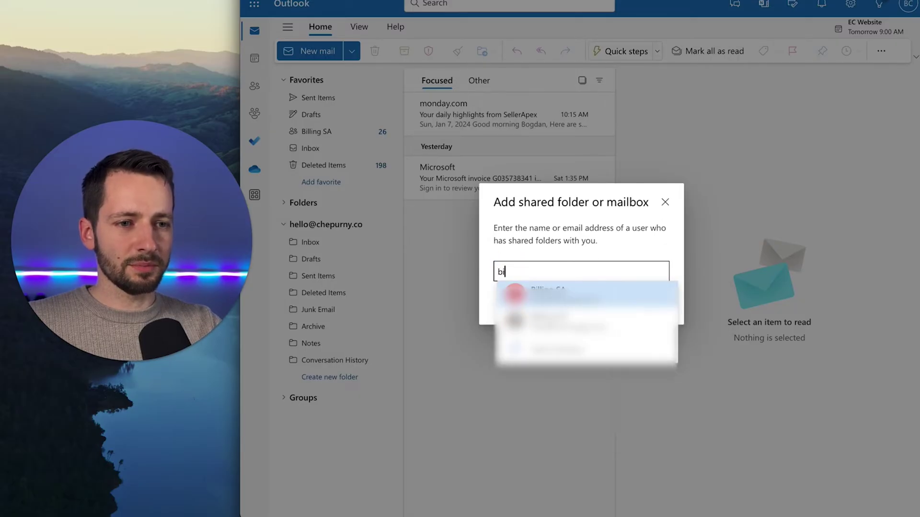
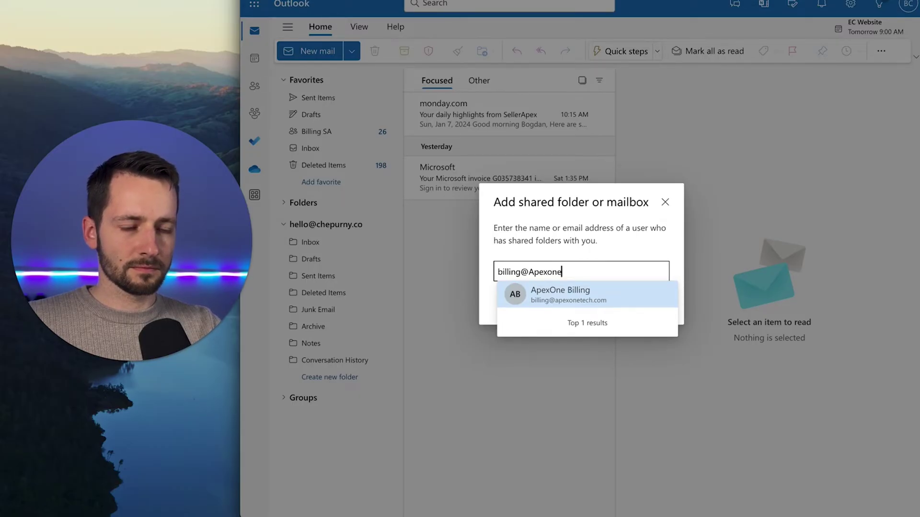
click(593, 301)
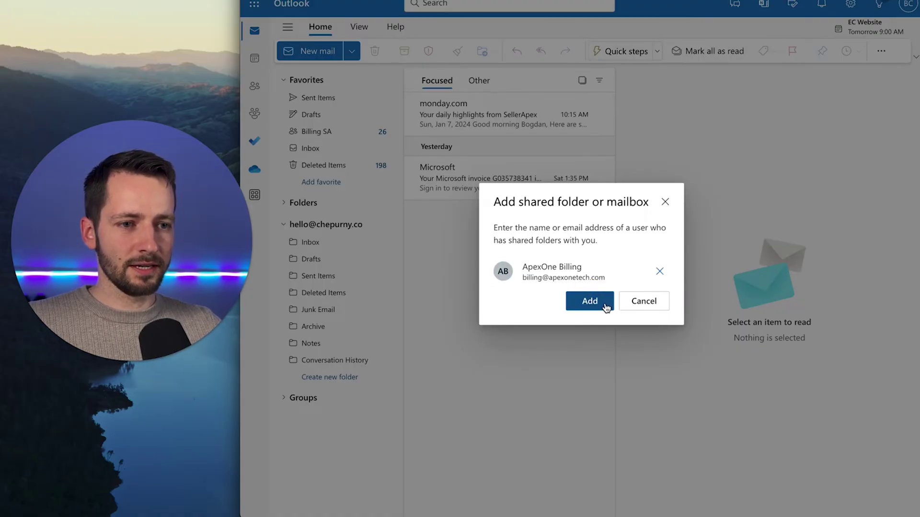
click(605, 304)
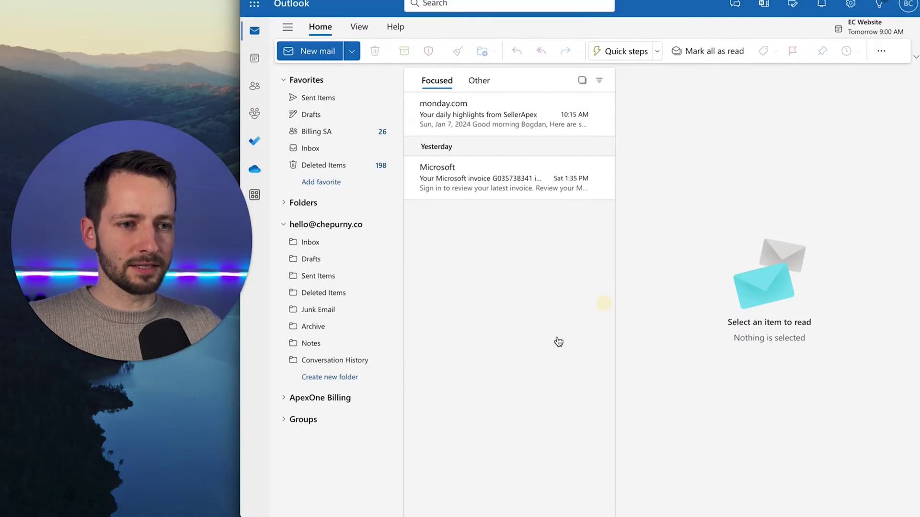
Expand ApexOne Billing's folders and open its empty Inbox
click(285, 399)
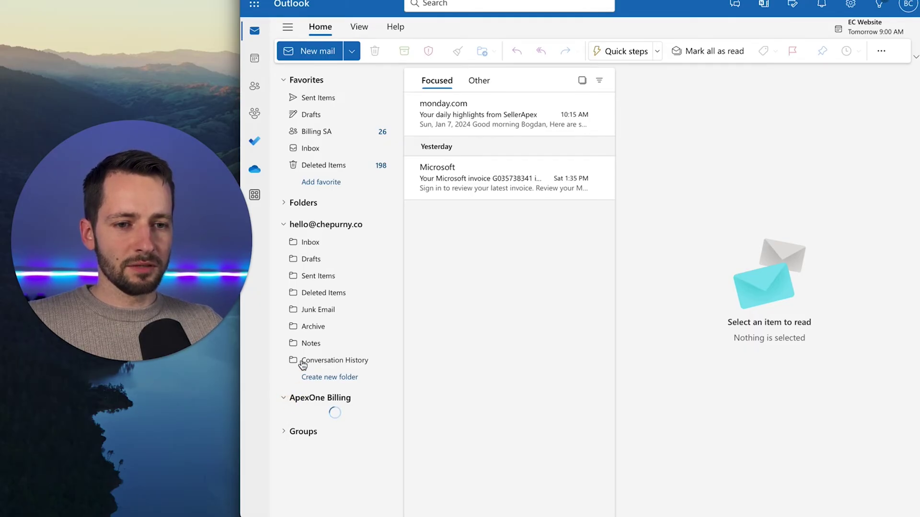
click(286, 225)
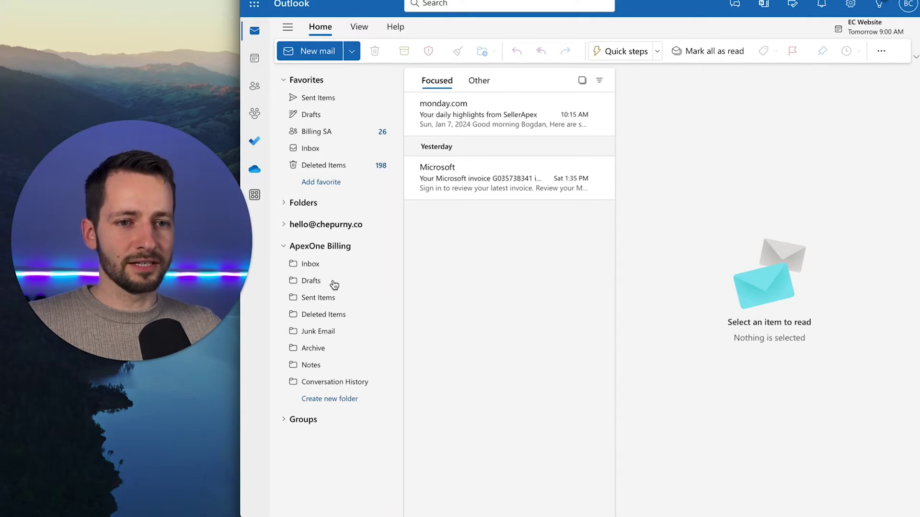
click(329, 263)
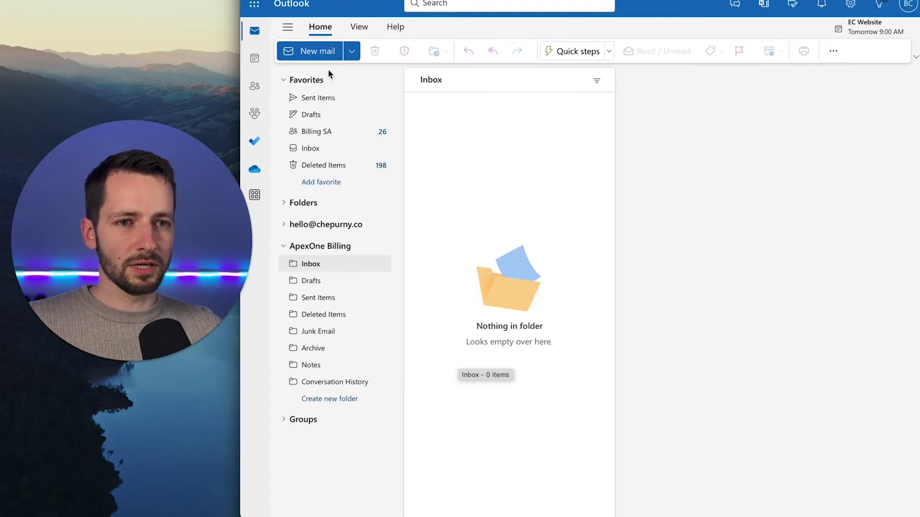
click(318, 55)
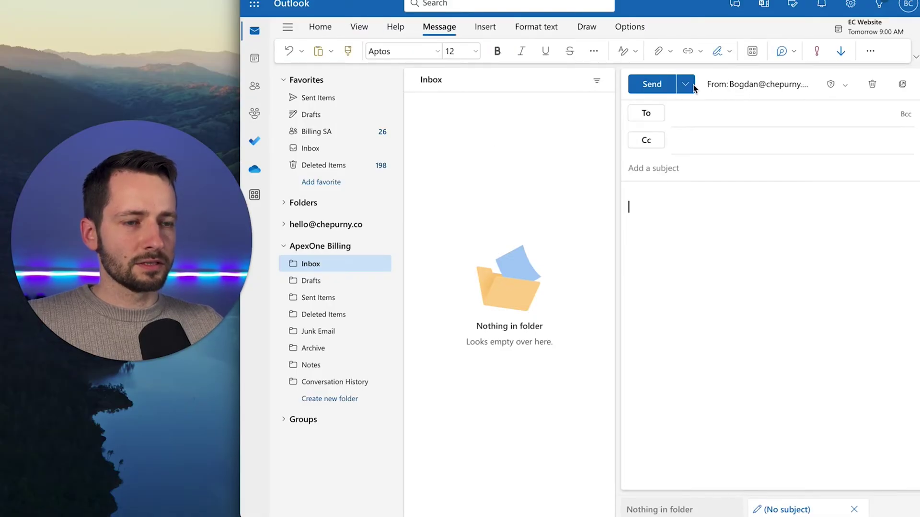
click(784, 92)
click(747, 89)
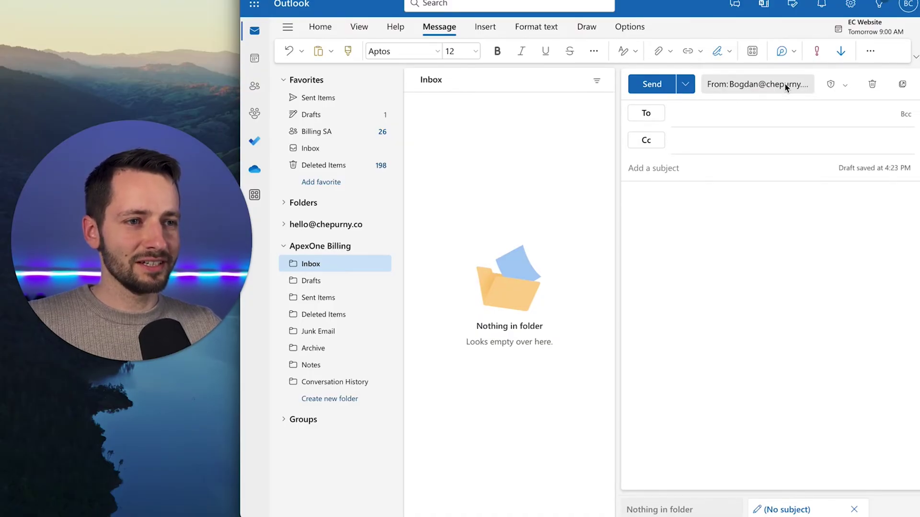
click(629, 28)
click(520, 51)
click(517, 51)
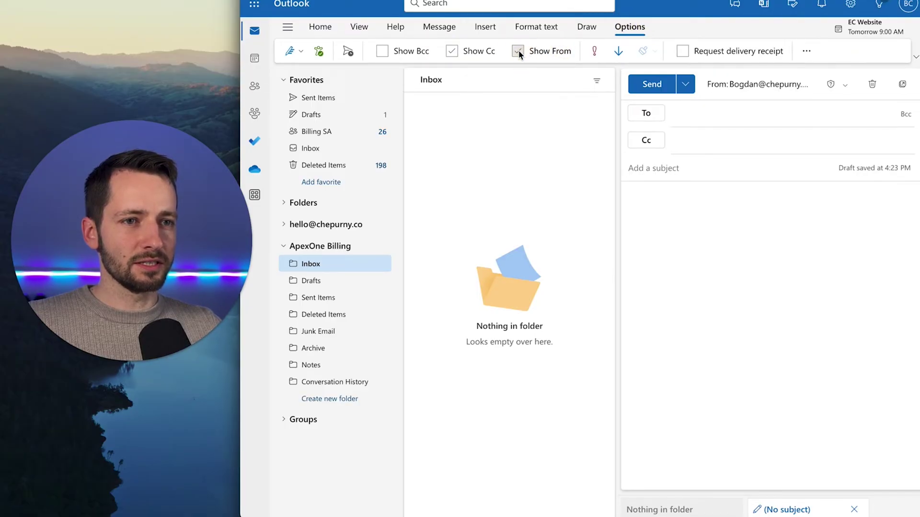
click(788, 88)
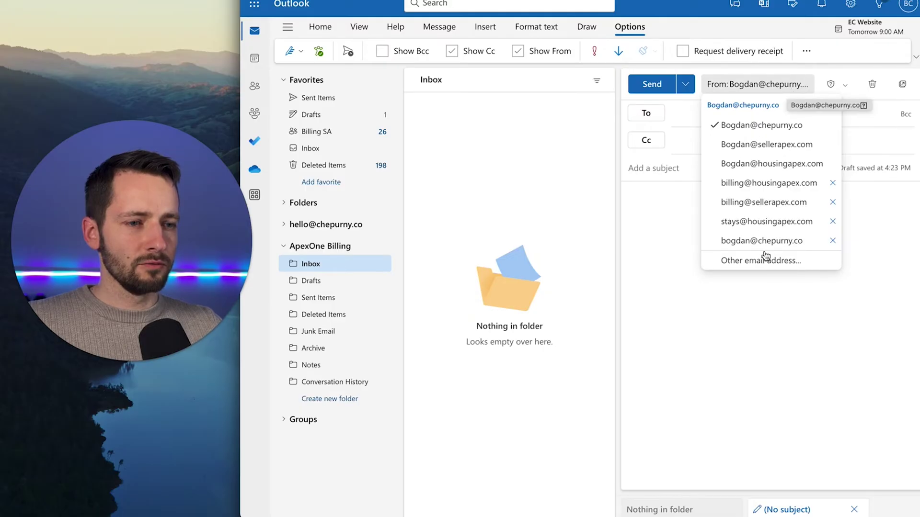
click(737, 263)
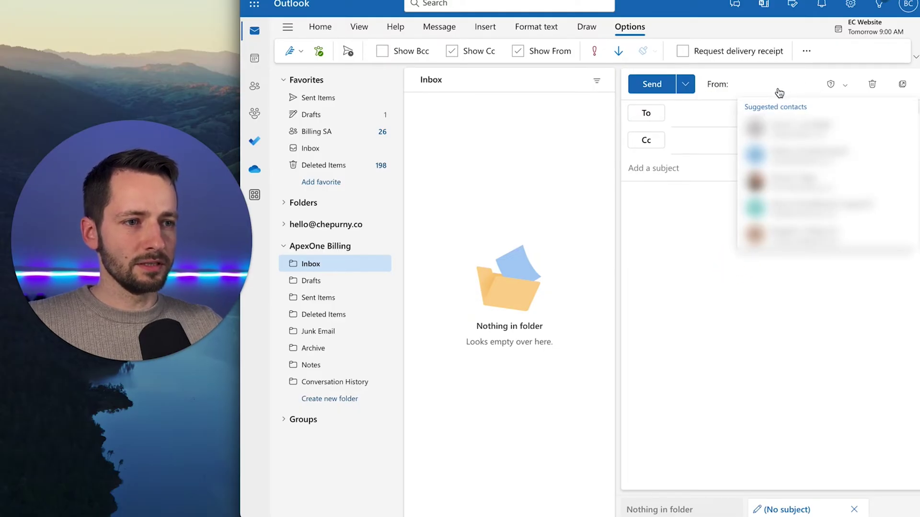
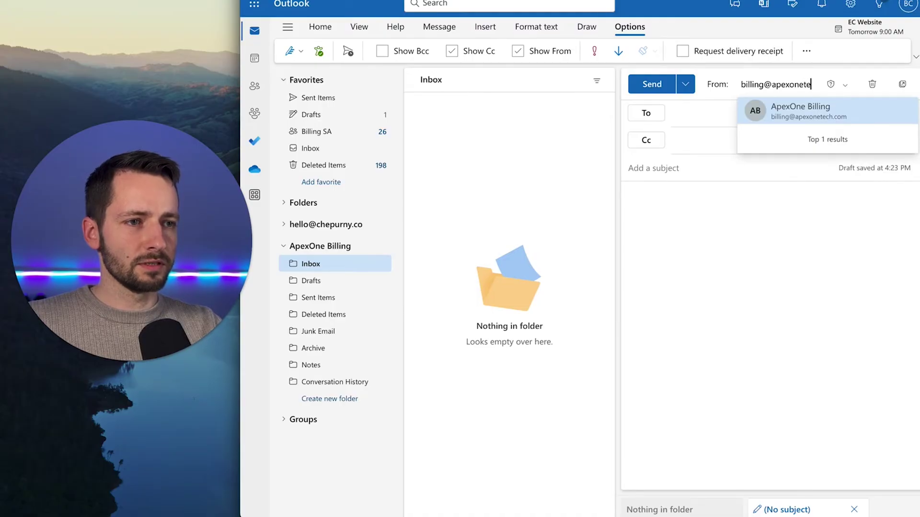
click(802, 114)
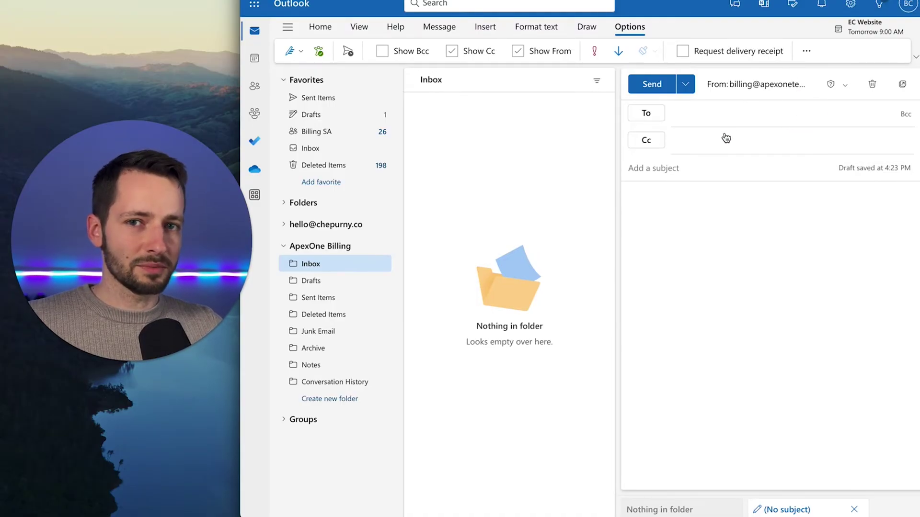
Address it to the recipient, with subject 'test 1' and a short test body, and send it
click(696, 119)
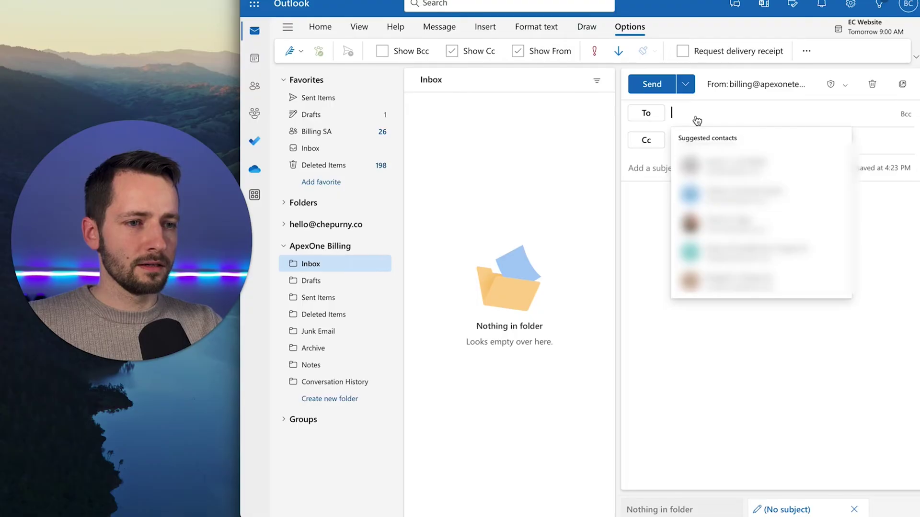
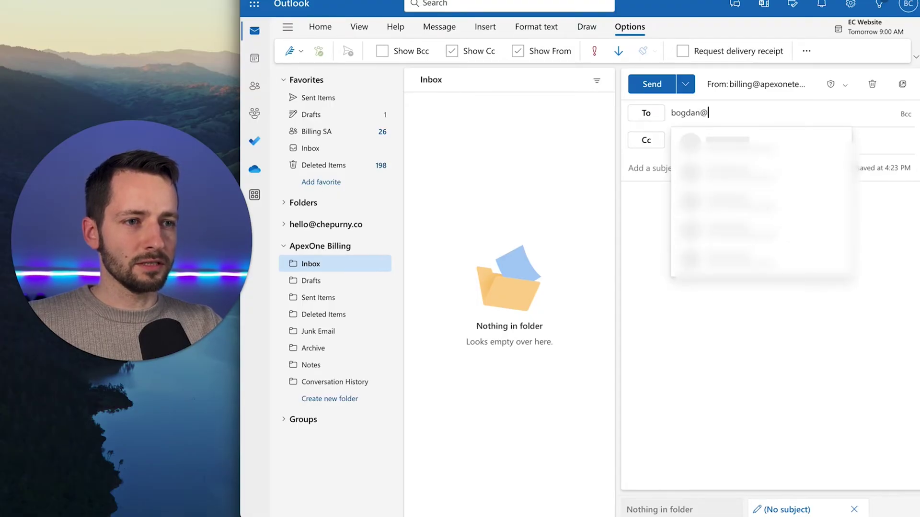
key(Return)
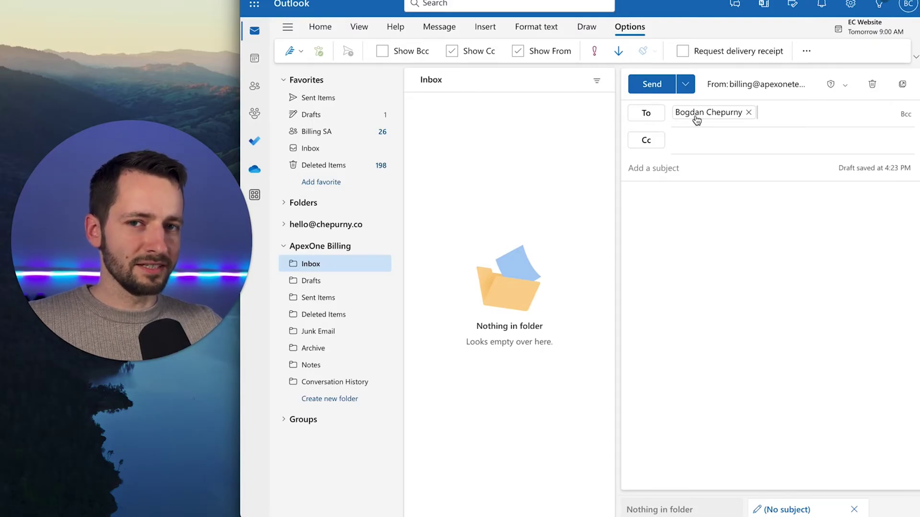
click(678, 174)
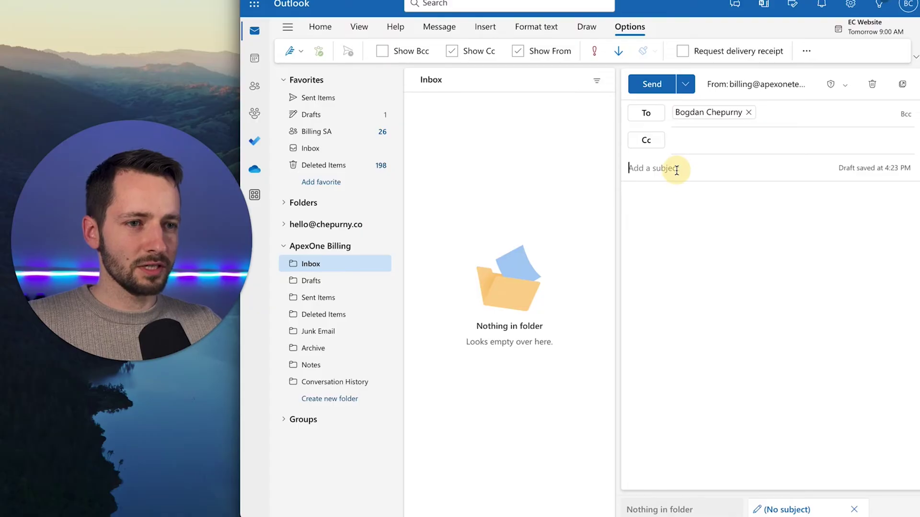
text(test 1)
click(670, 208)
text(tes)
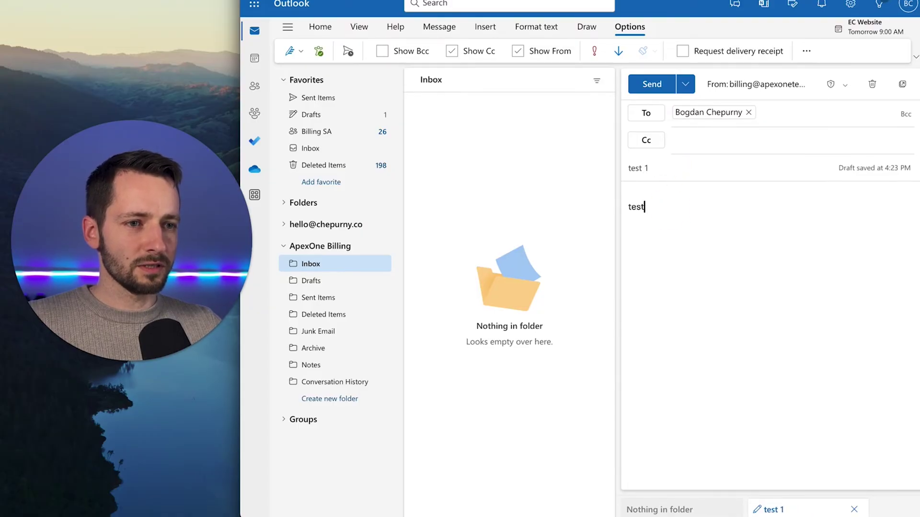
click(660, 86)
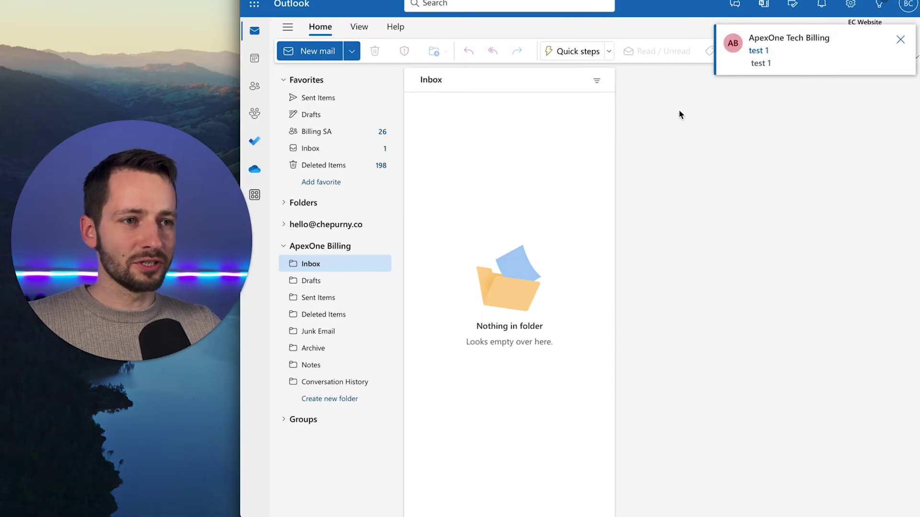
Check the received test 1 message, then open it in ApexOne Billing's Sent Items
click(318, 152)
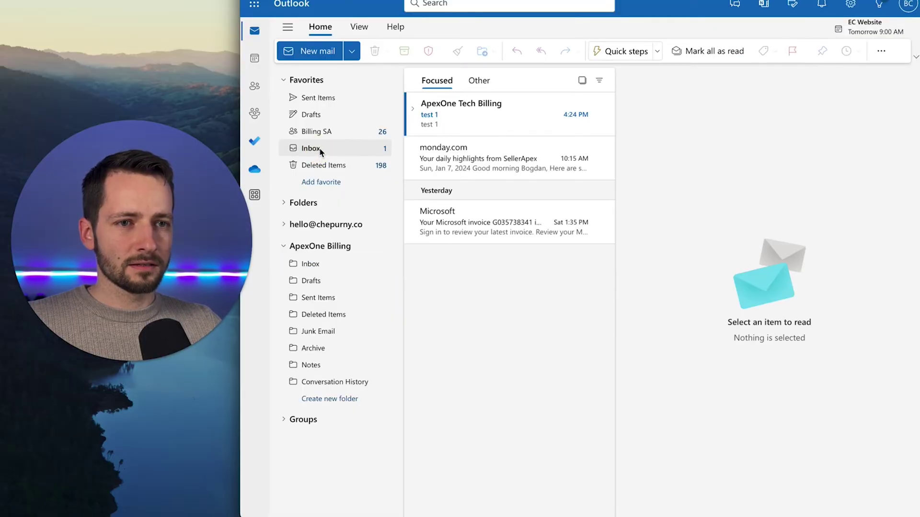
click(460, 121)
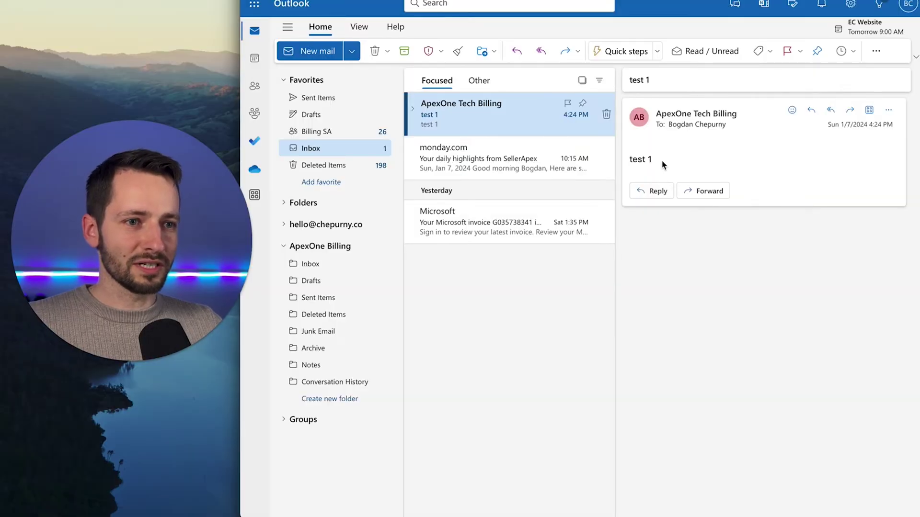
click(734, 117)
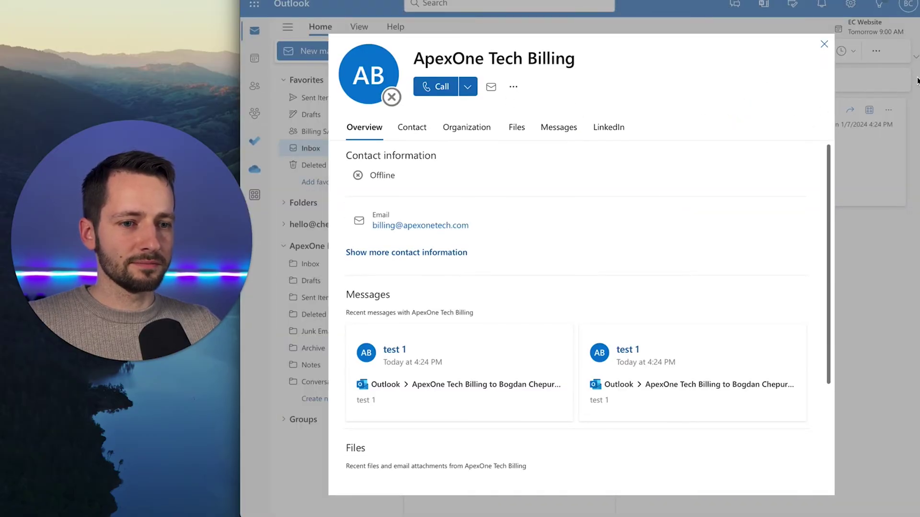
click(823, 44)
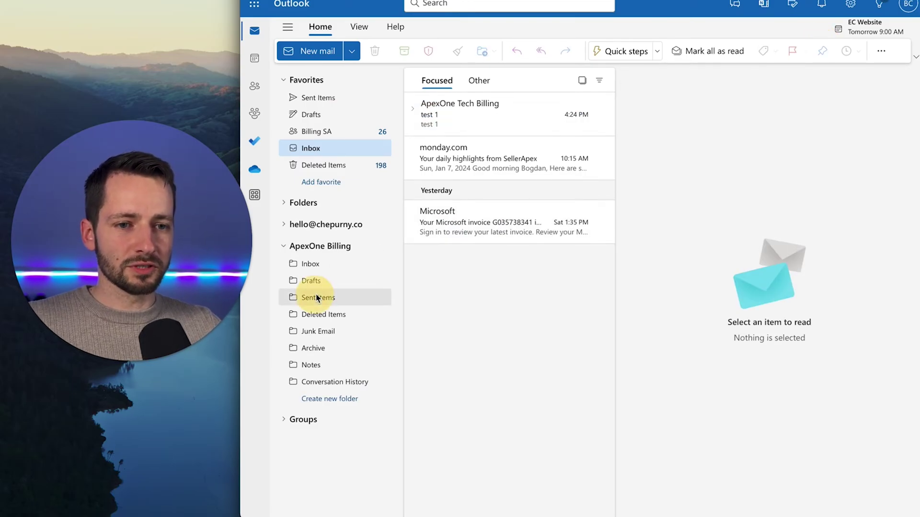
click(317, 298)
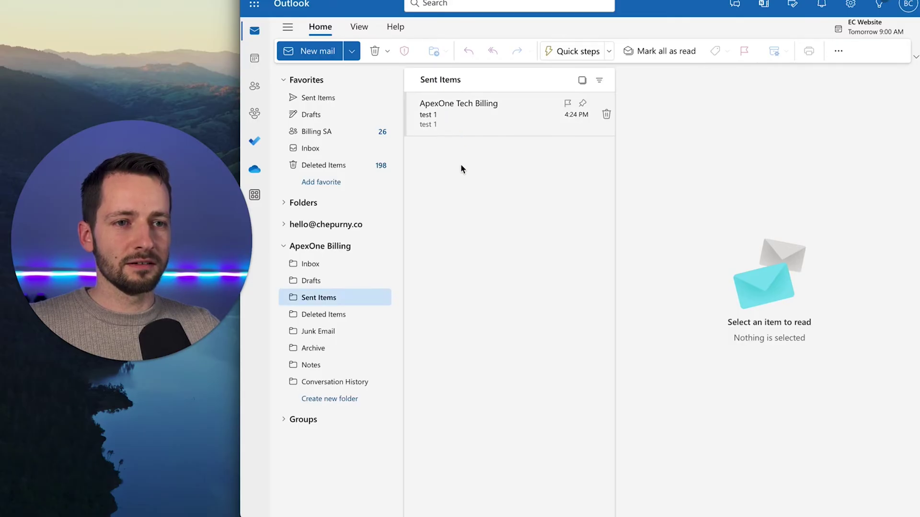
key(Down)
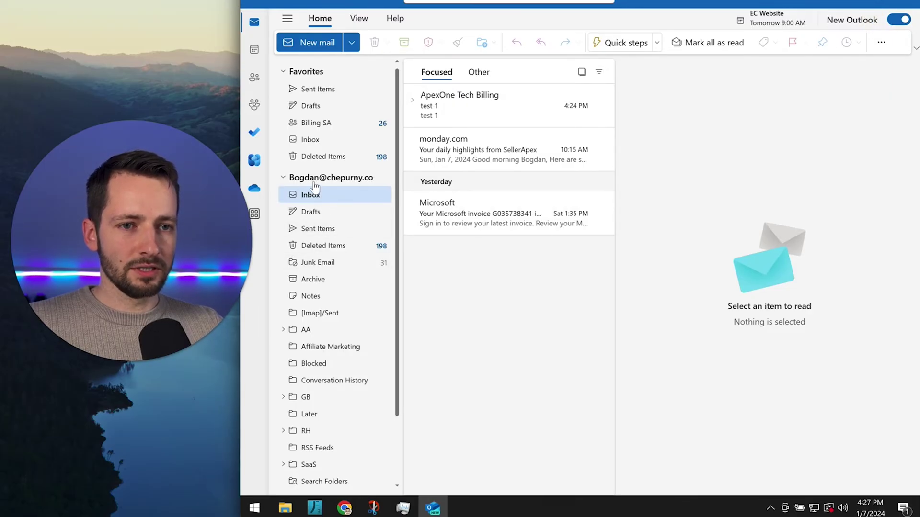
scroll(324, 300, down, 1)
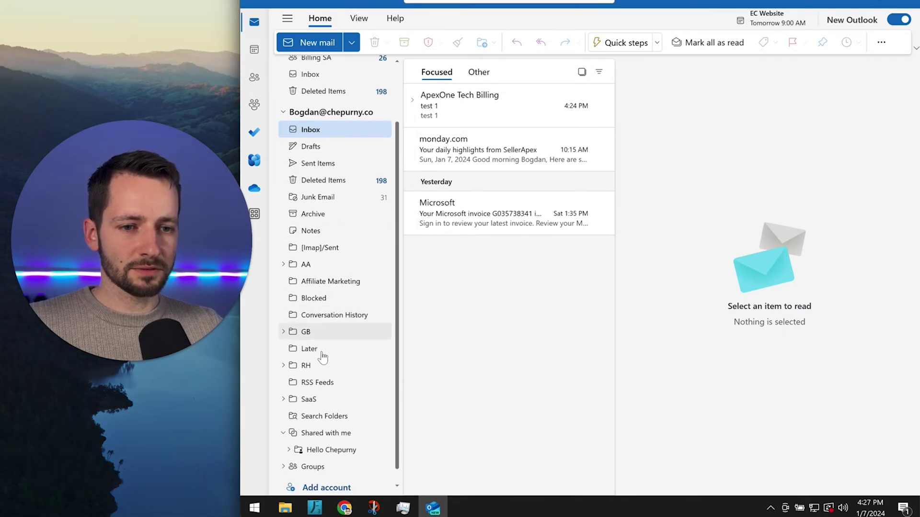
scroll(323, 362, down, 1)
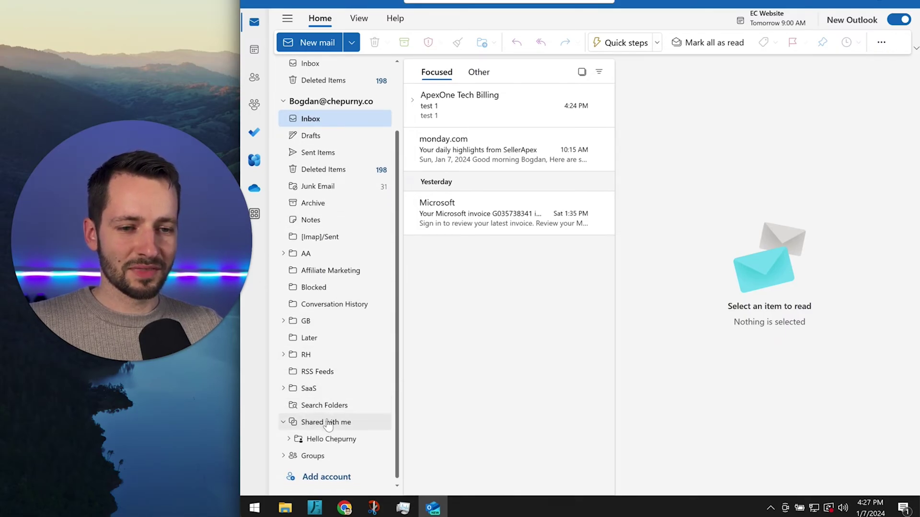
click(283, 422)
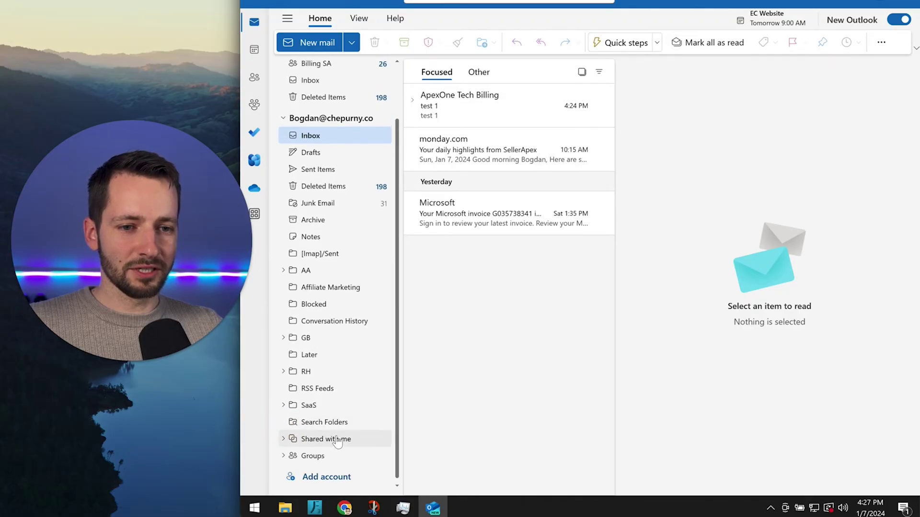
click(283, 439)
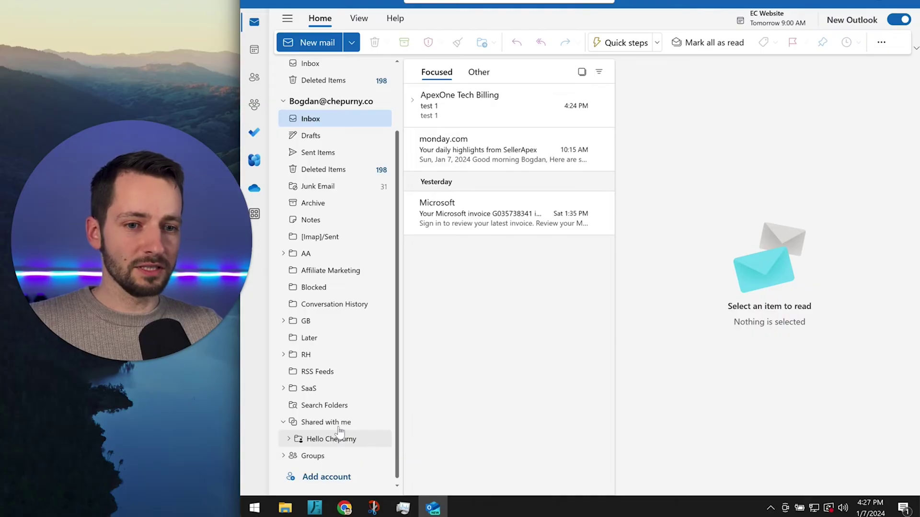
scroll(336, 412, up, 2)
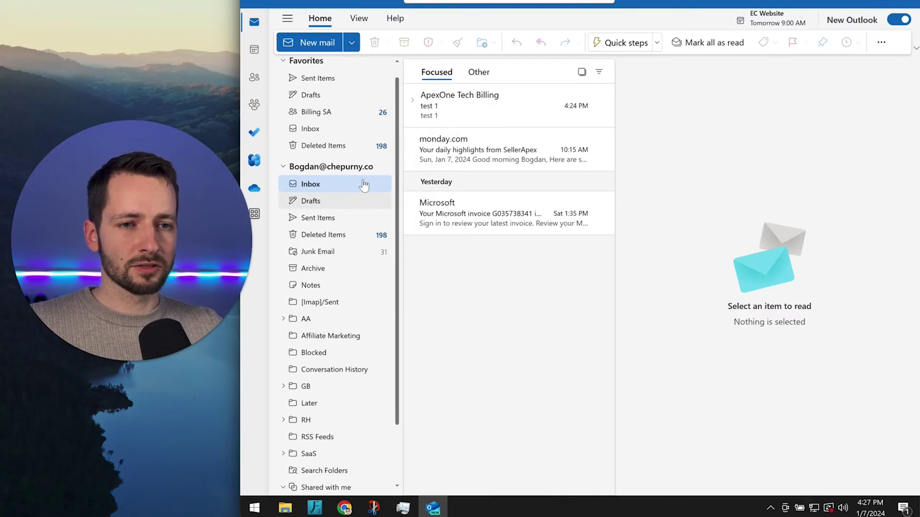
right_click(353, 170)
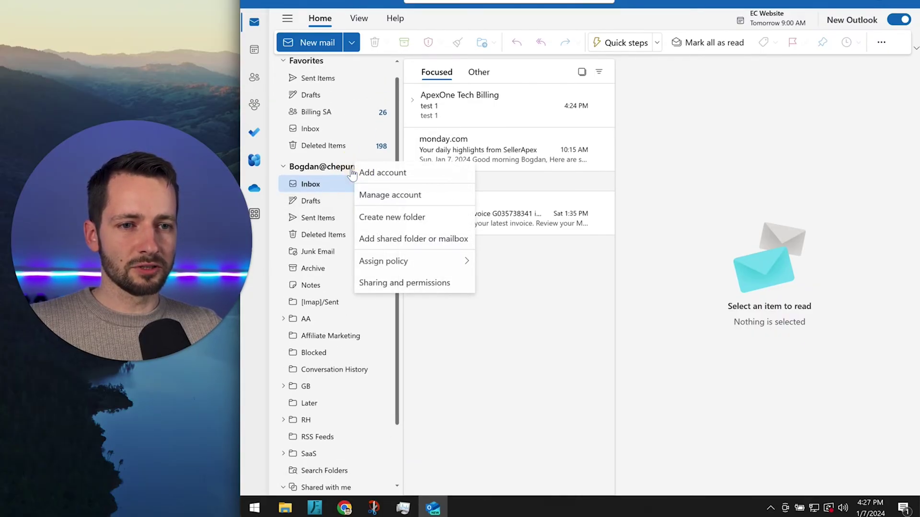
mouse_move(386, 267)
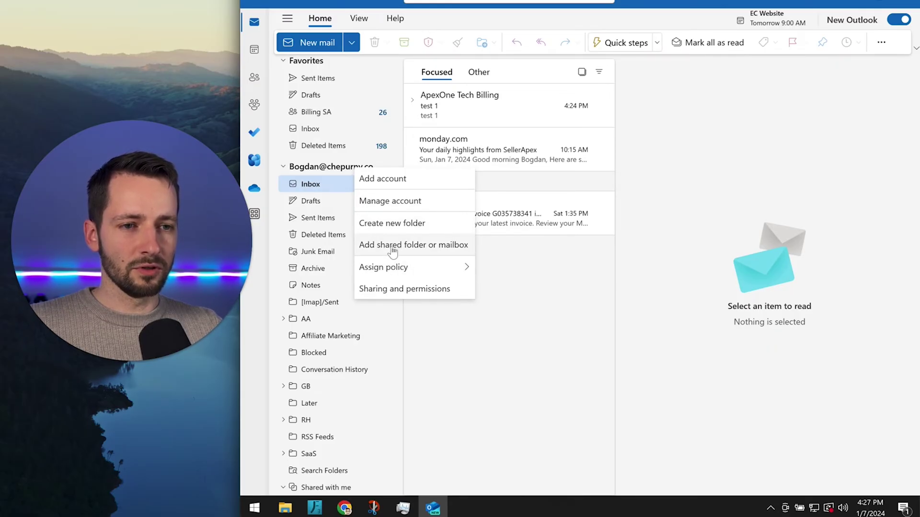
click(394, 245)
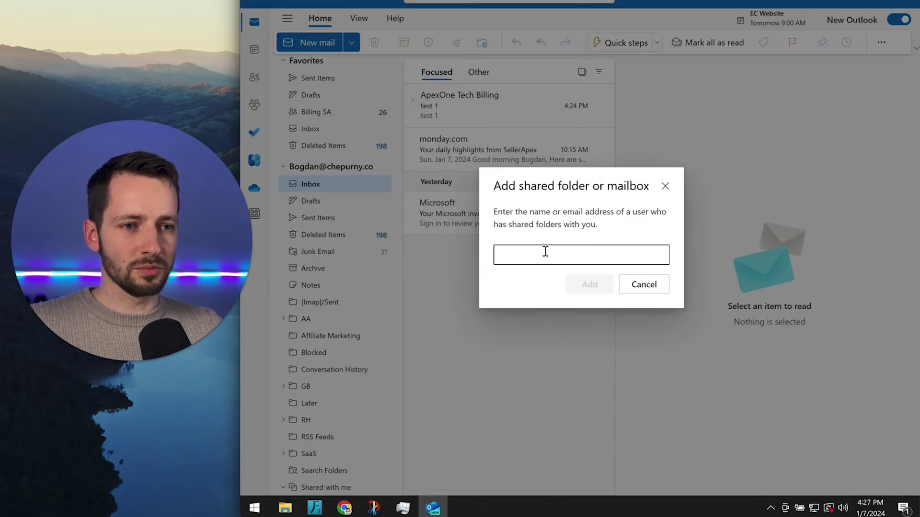
click(545, 254)
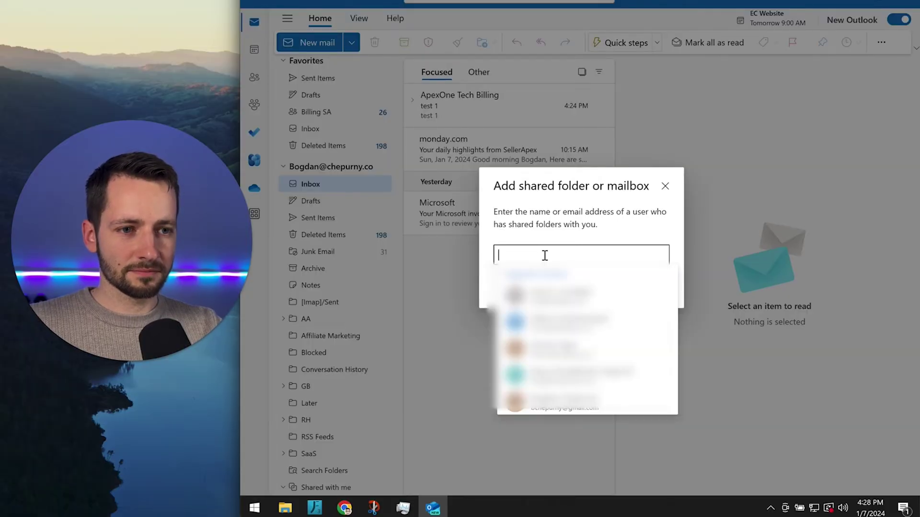
click(560, 278)
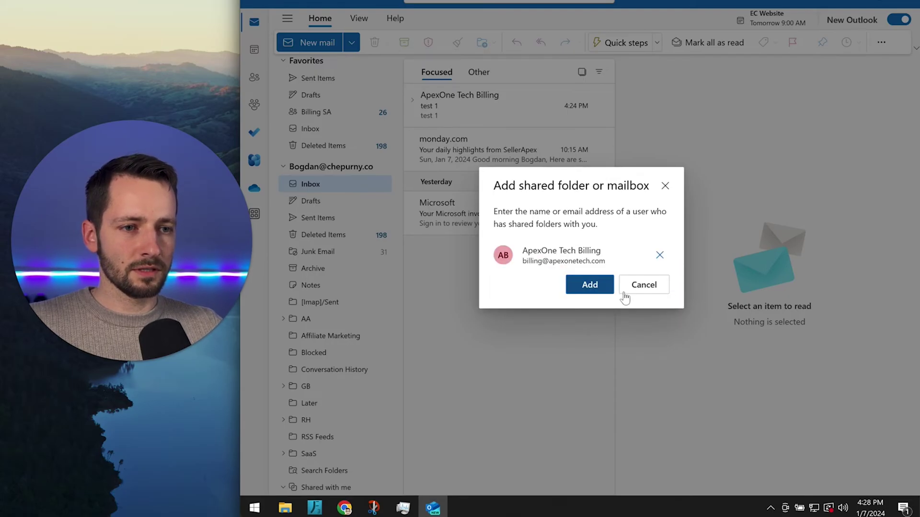
click(590, 286)
Open ApexOne Tech Billing's Sent Items and the test 1 message
scroll(339, 386, down, 5)
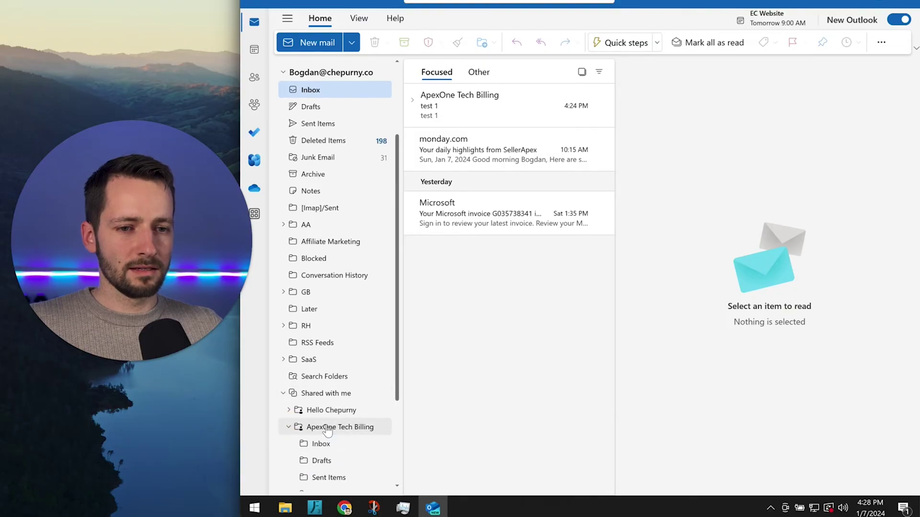
scroll(316, 434, down, 3)
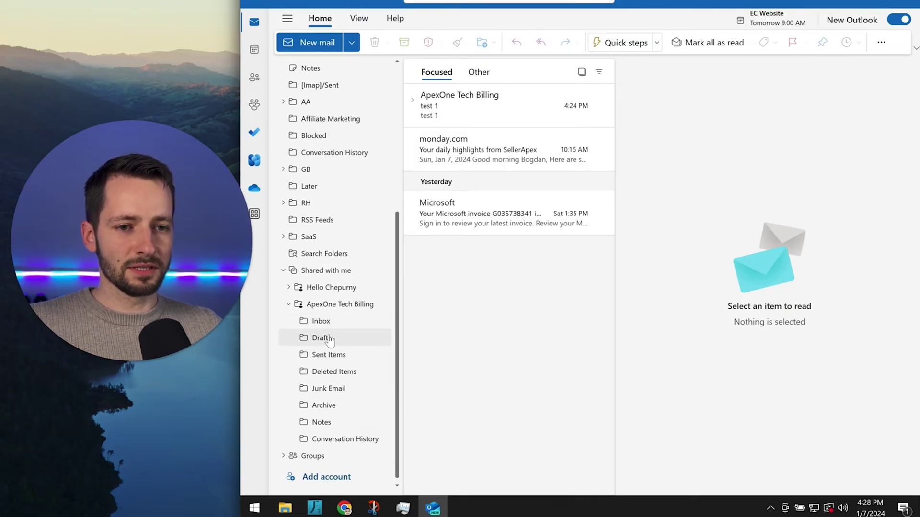
click(329, 355)
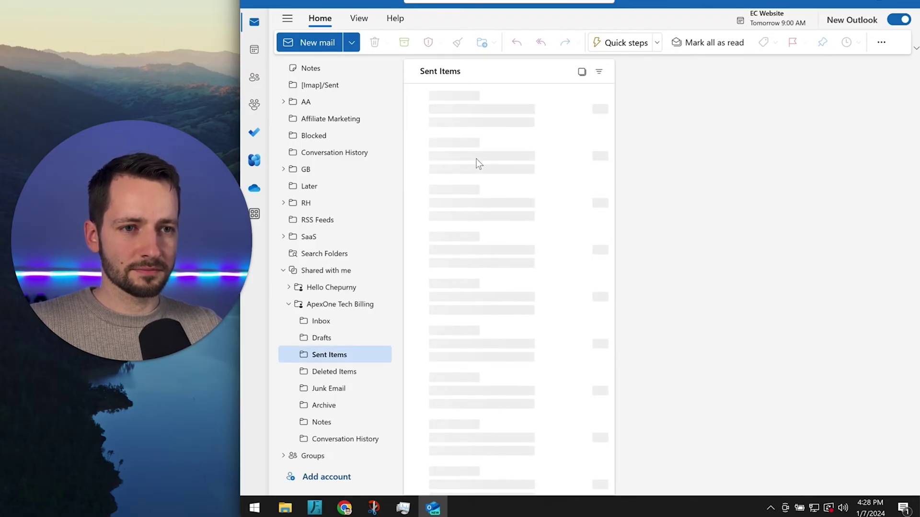
click(467, 122)
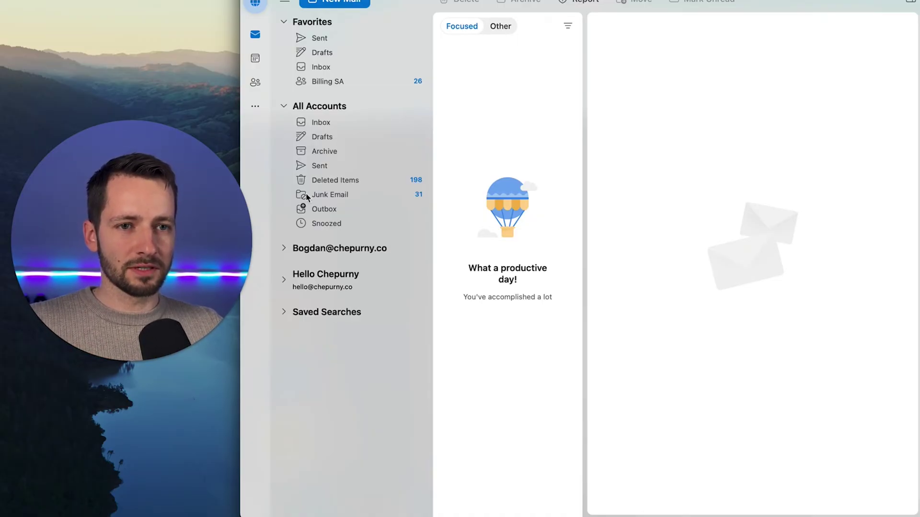
Collapse All Accounts and both accounts' folder lists, then open the main account's context menu
click(284, 106)
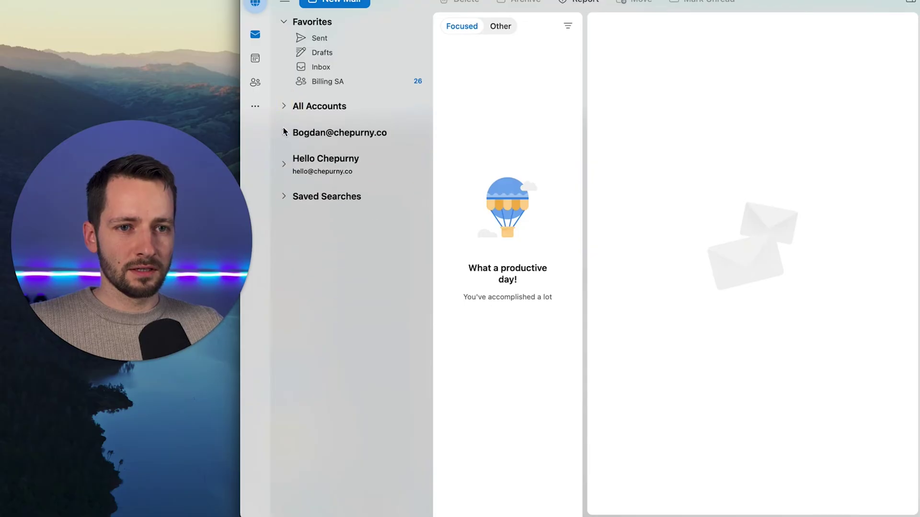
click(284, 134)
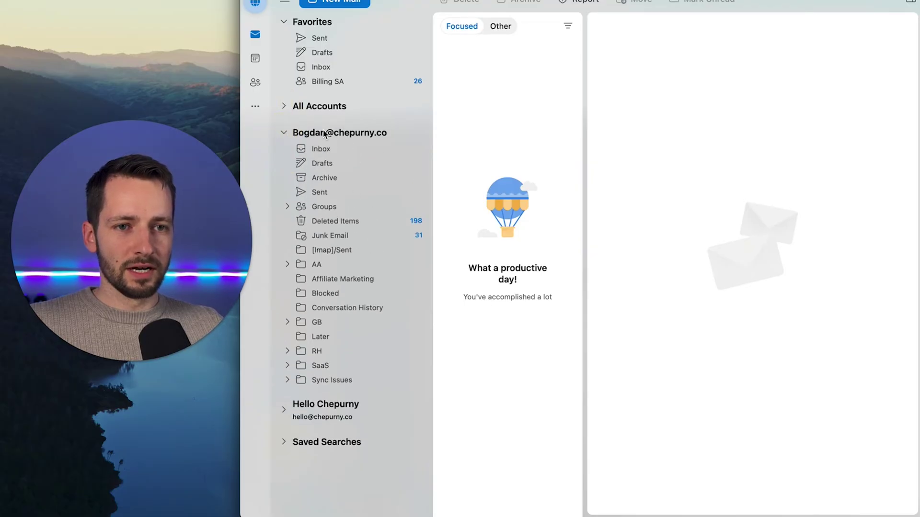
click(283, 134)
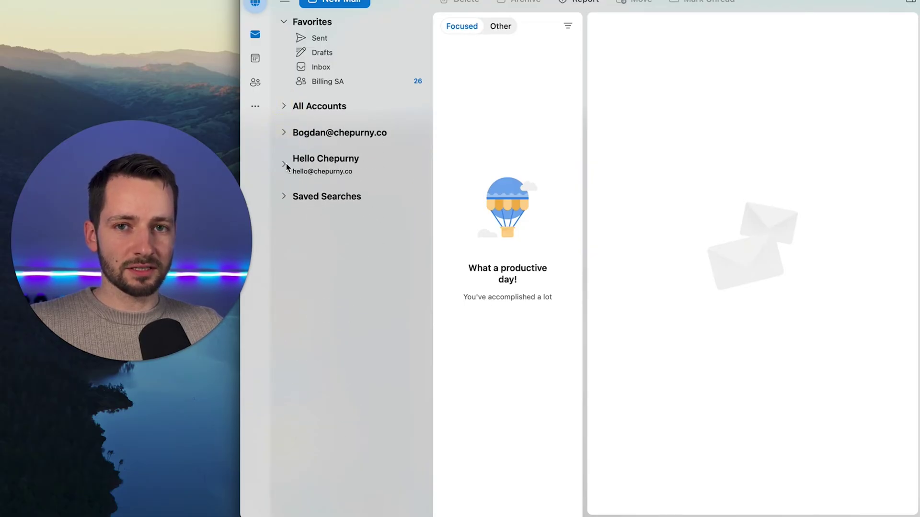
click(283, 165)
click(285, 166)
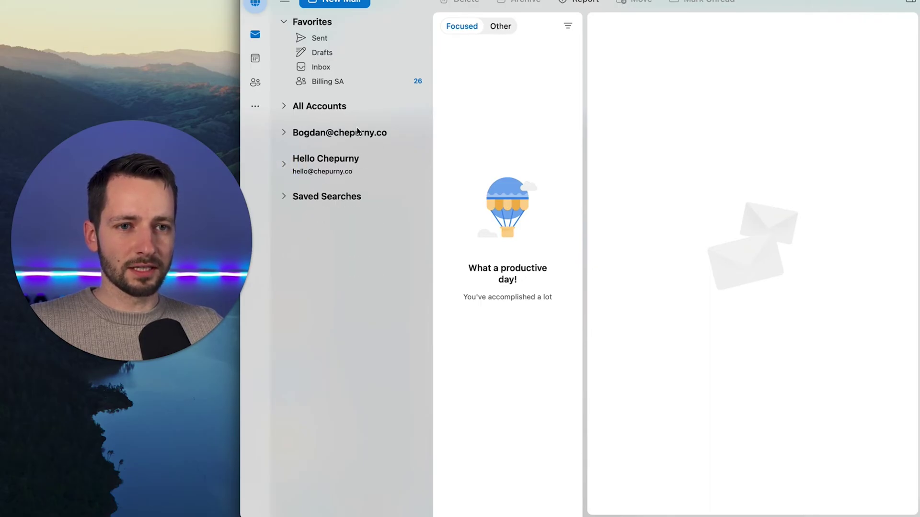
right_click(379, 138)
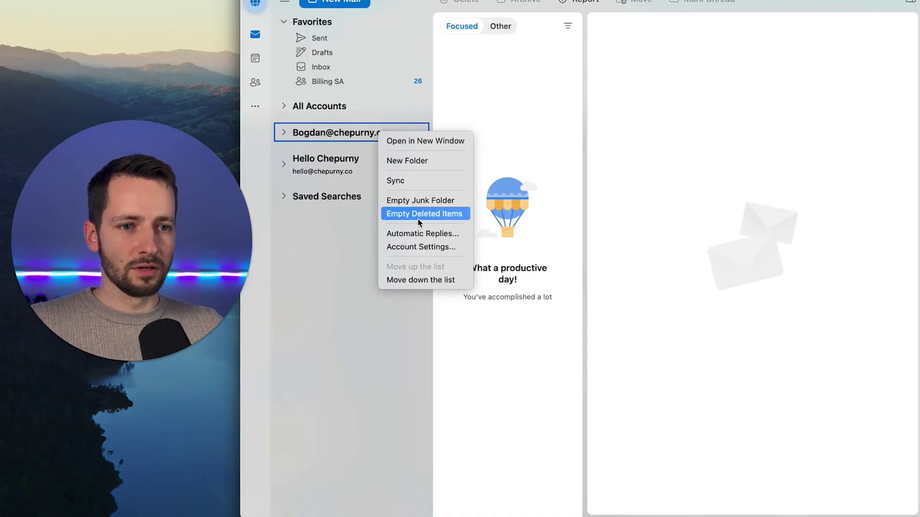
From Account Settings, open shared mailbox, search 'billing', and add ApexOne Tech Billing
click(416, 247)
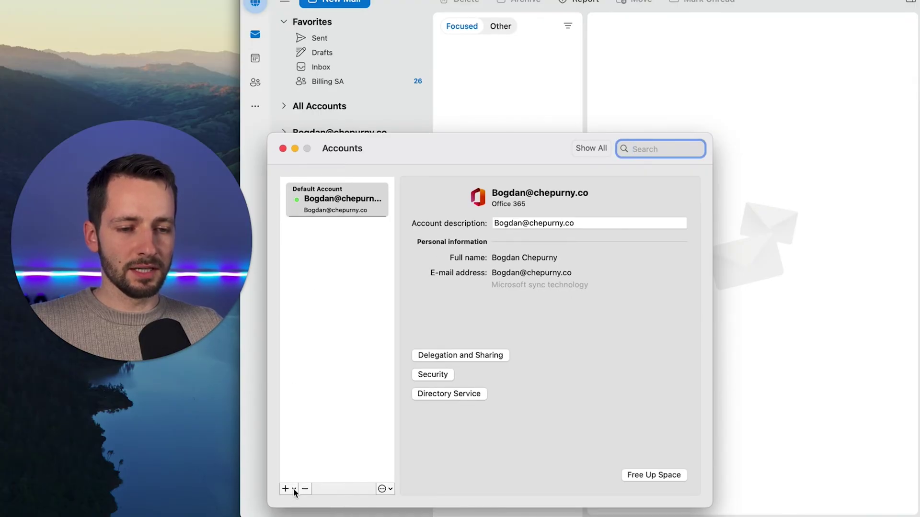
click(294, 489)
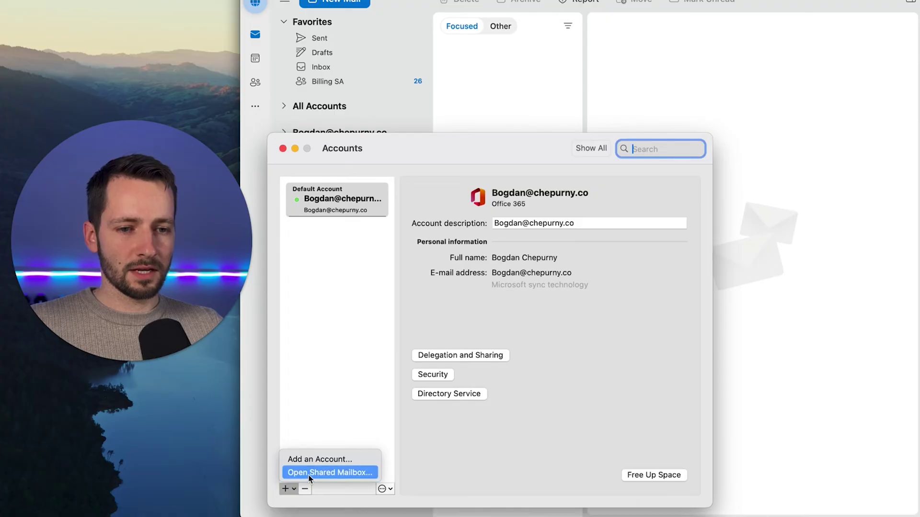
click(334, 474)
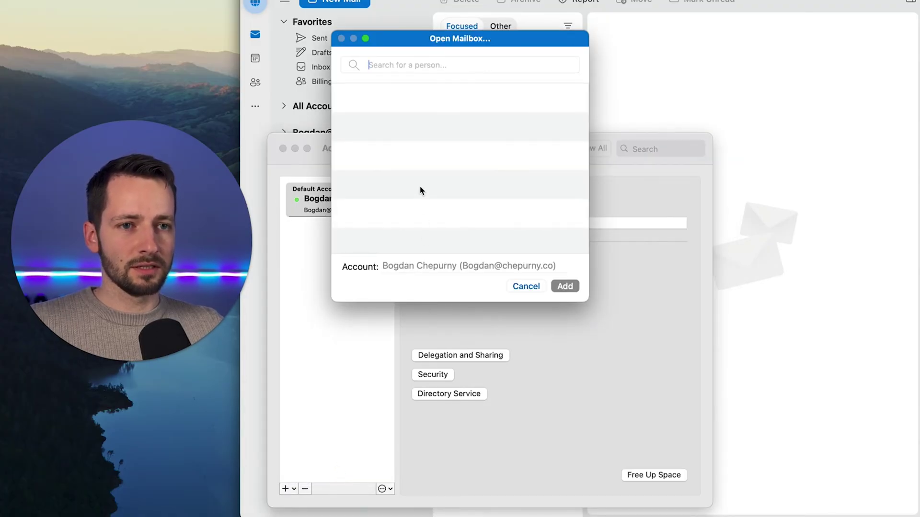
text(billing#)
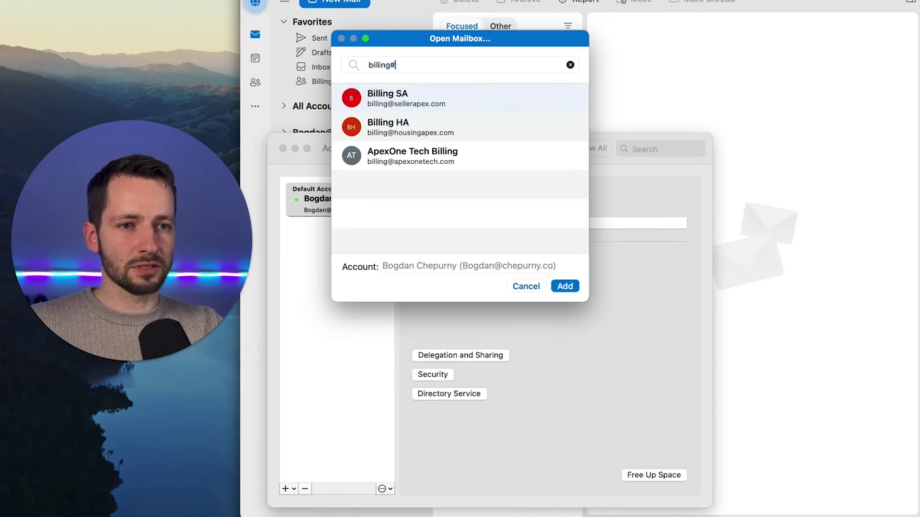
key(BackSpace)
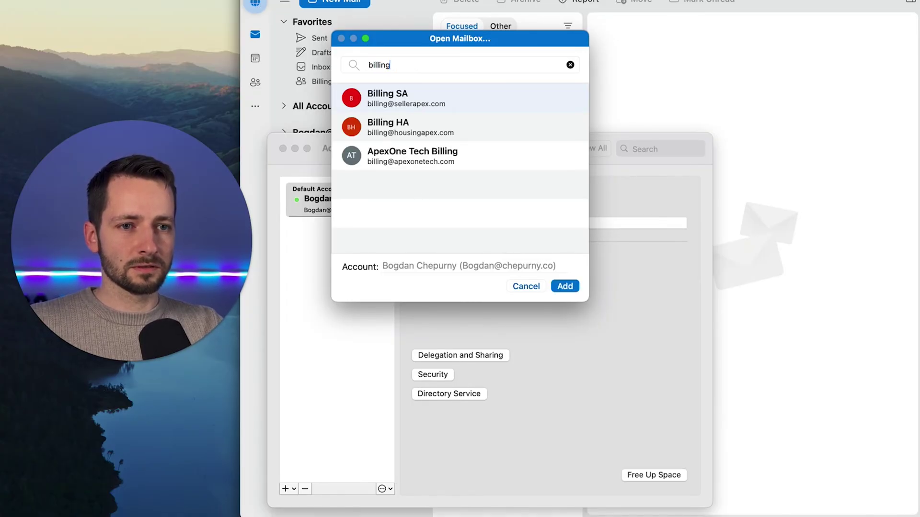
click(427, 154)
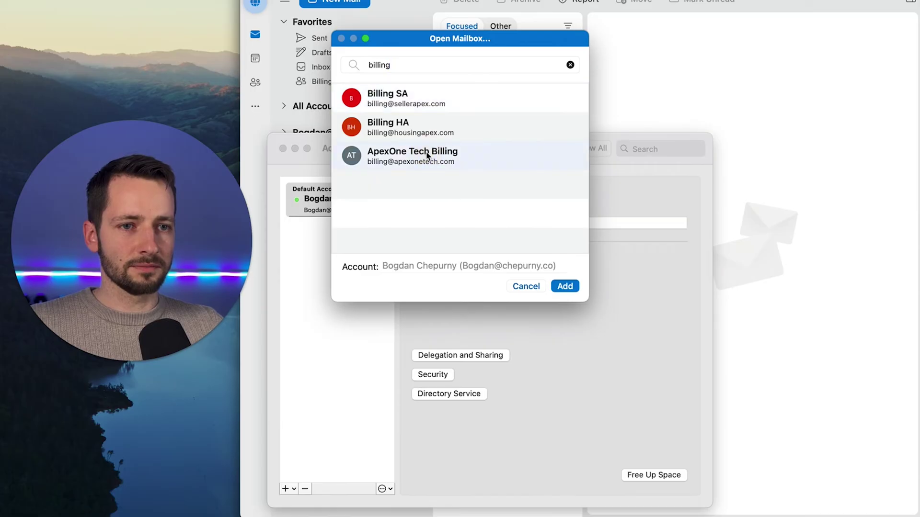
click(565, 286)
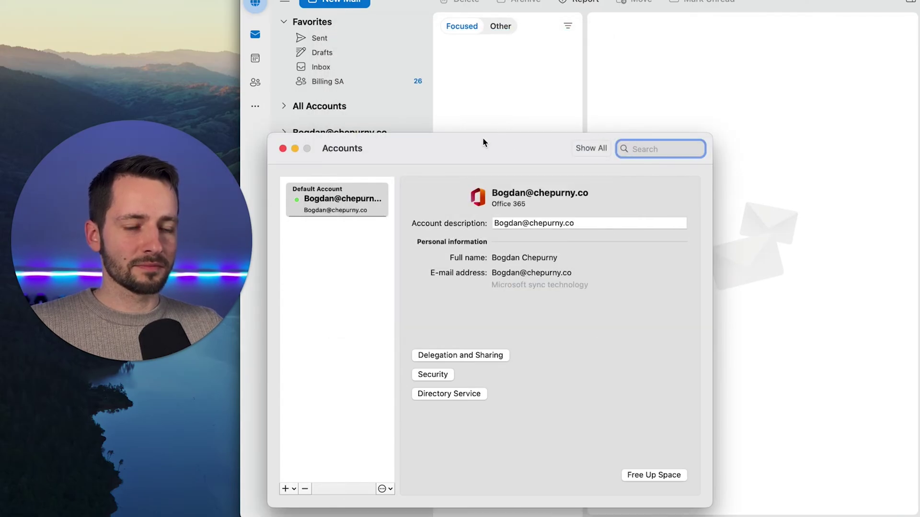
drag(482, 142, 572, 107)
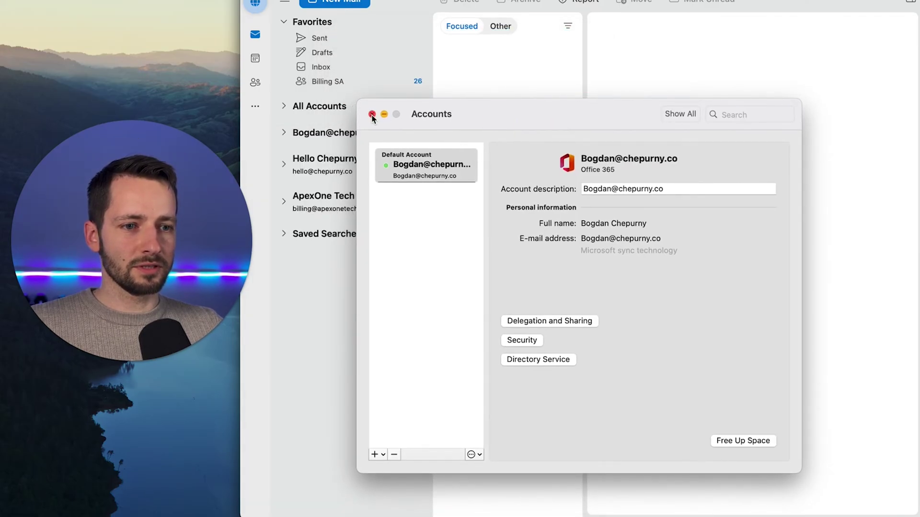
Close the Accounts window and browse ApexOne Tech Billing's Inbox and Sent folders
click(371, 115)
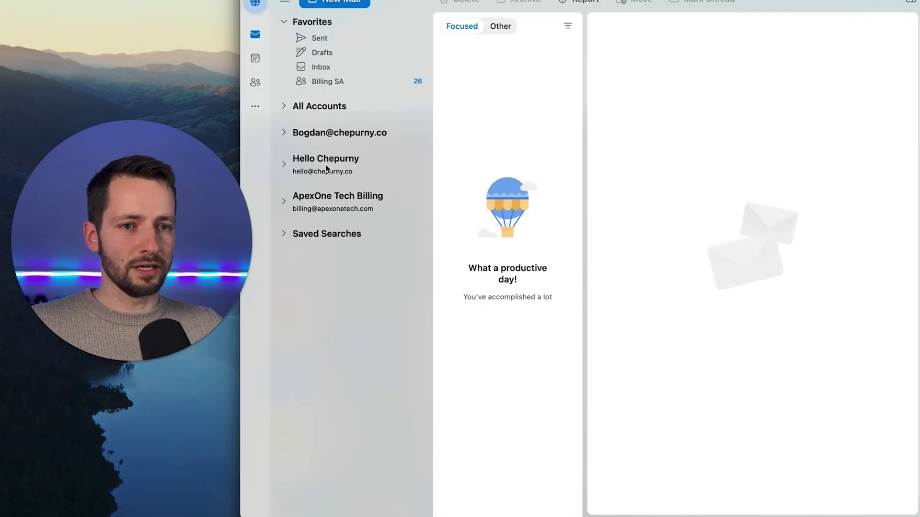
click(302, 205)
click(309, 223)
click(319, 267)
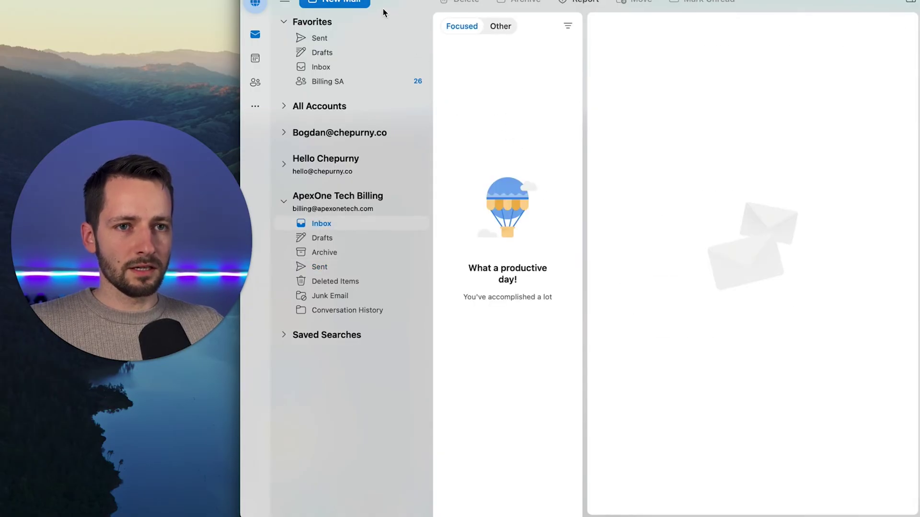
Start a new mail message and confirm ApexOne Tech Billing is the sender in From
click(348, 5)
click(349, 7)
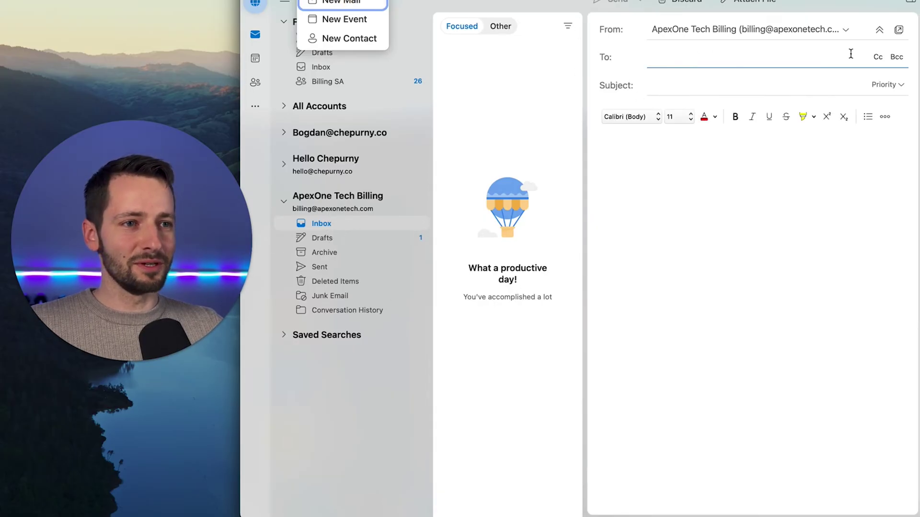
click(746, 30)
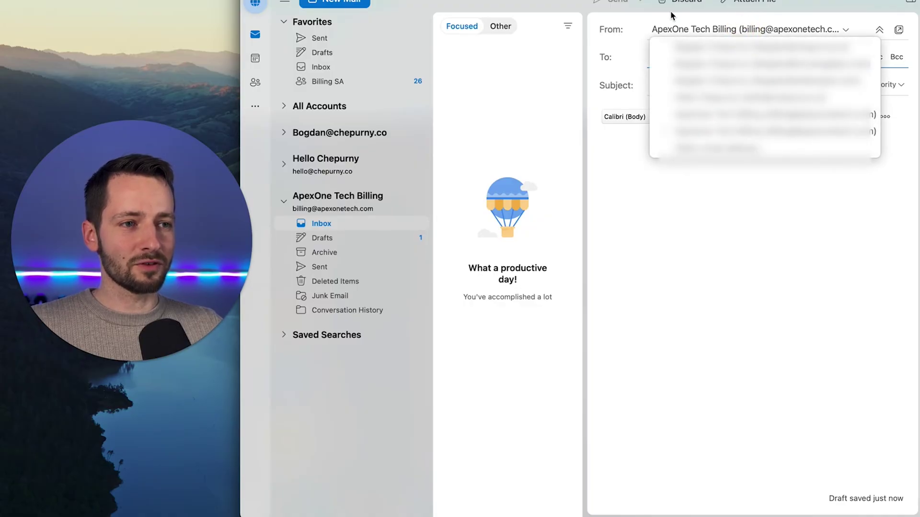
click(679, 29)
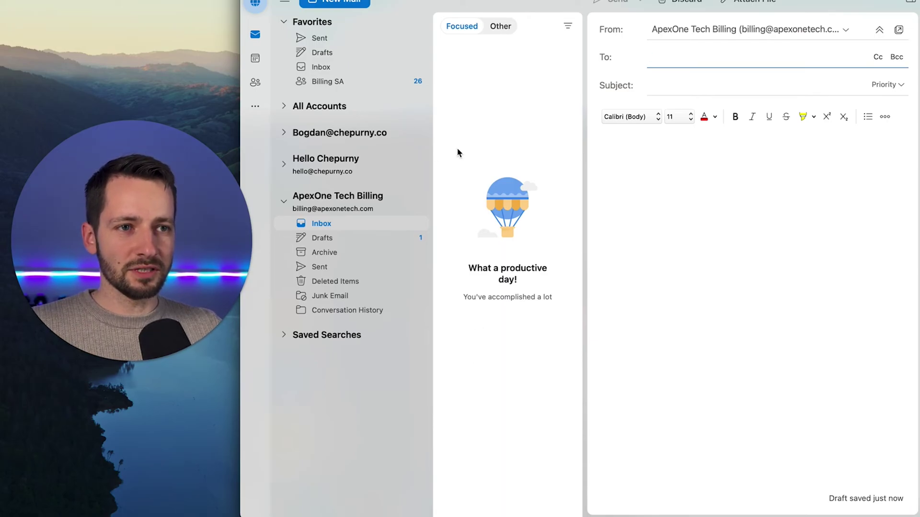
Switch to Outlook on the web in Safari and go to the Calendar
key(super+Tab)
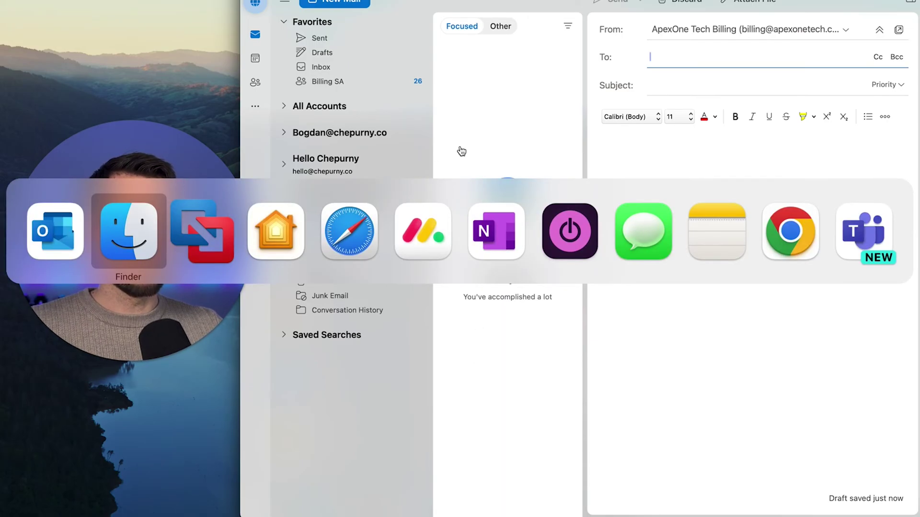
key(super+Tab)
key(super+Tab)
key(super+Tab)
key(super+Tab)
key(shift+super+Tab)
click(365, 249)
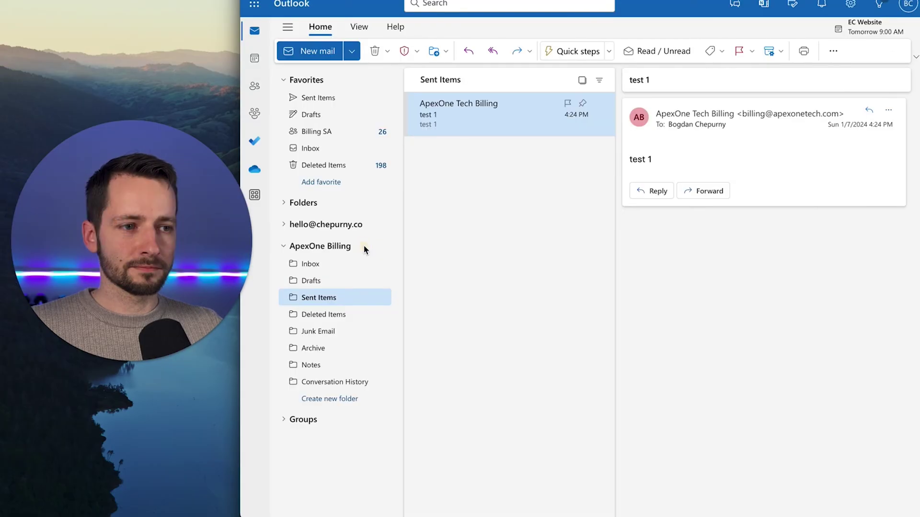
click(255, 61)
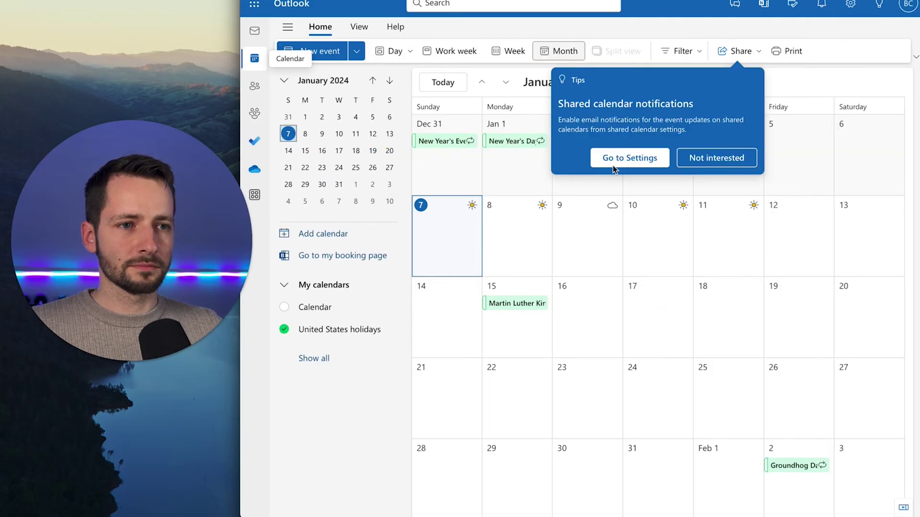
Dismiss the tip, show all calendars, collapse People's calendars and Groups, and enable the Other calendars entry
click(691, 160)
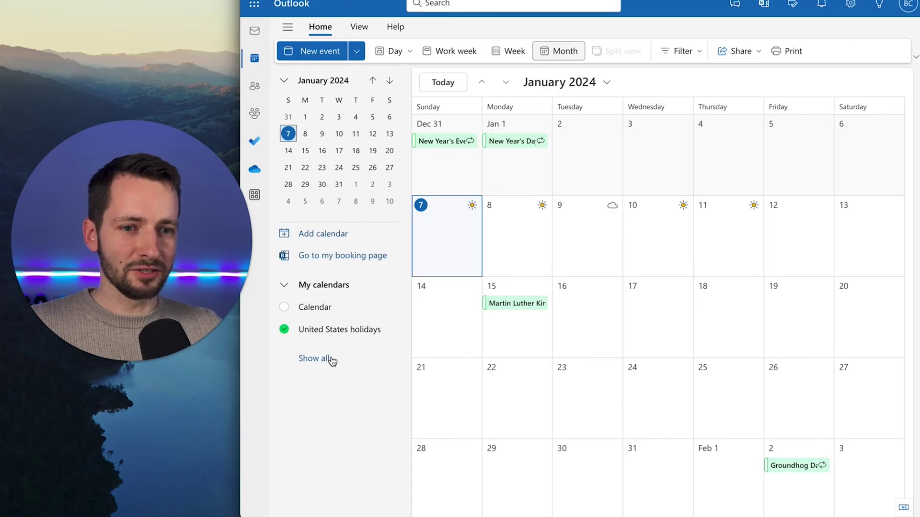
click(331, 360)
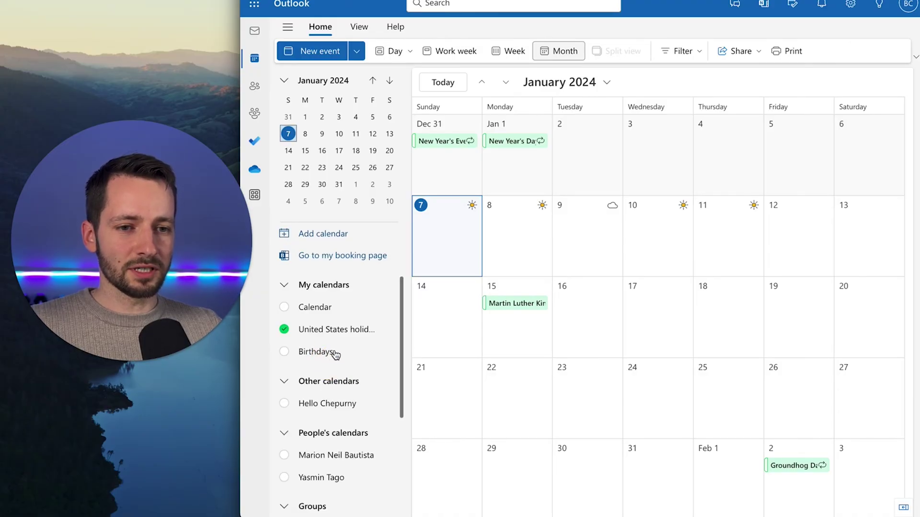
scroll(336, 354, down, 2)
click(284, 347)
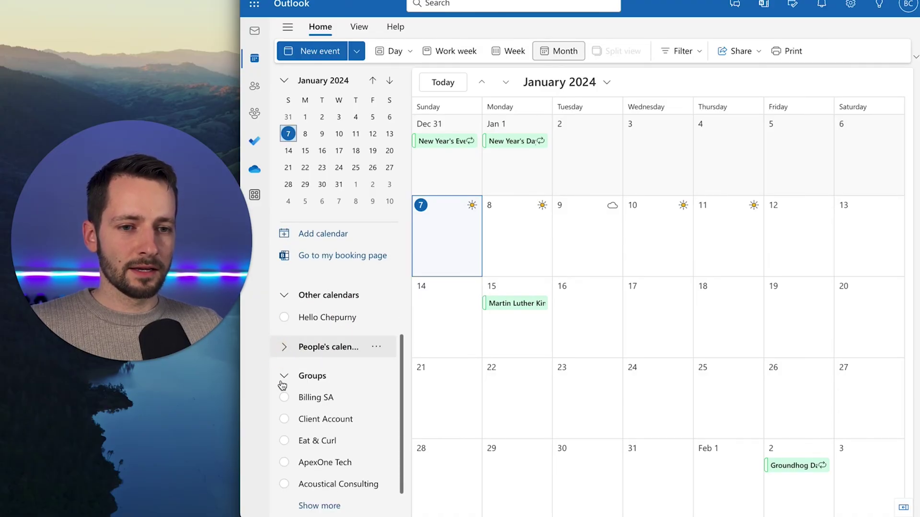
click(284, 377)
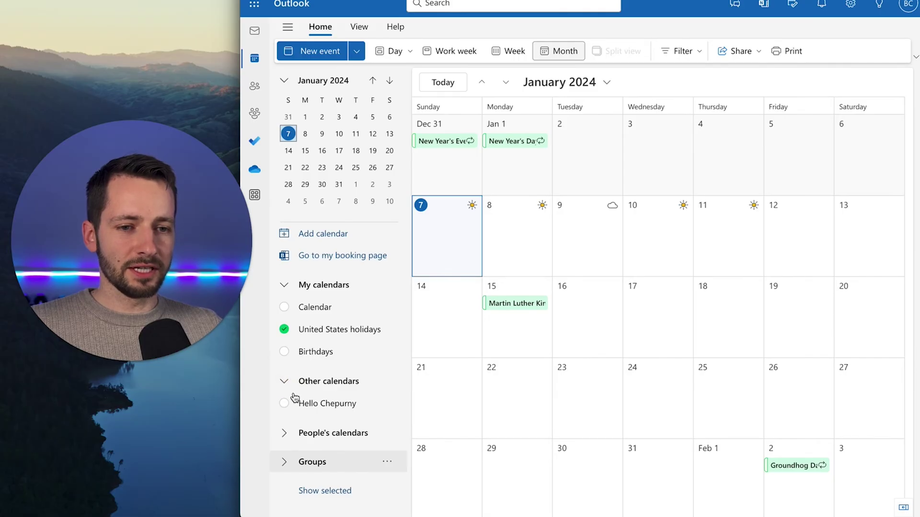
click(284, 405)
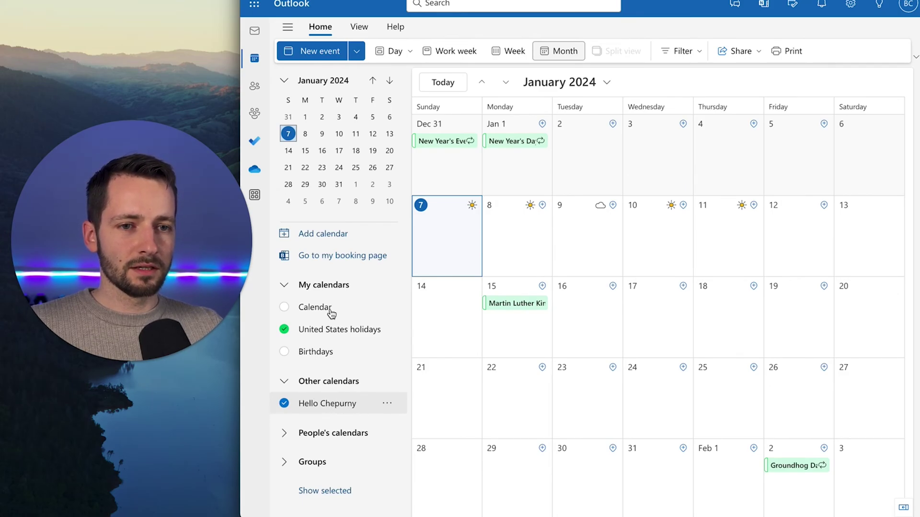
Open Add from directory, choose the search account and search for 'billing@'
click(324, 235)
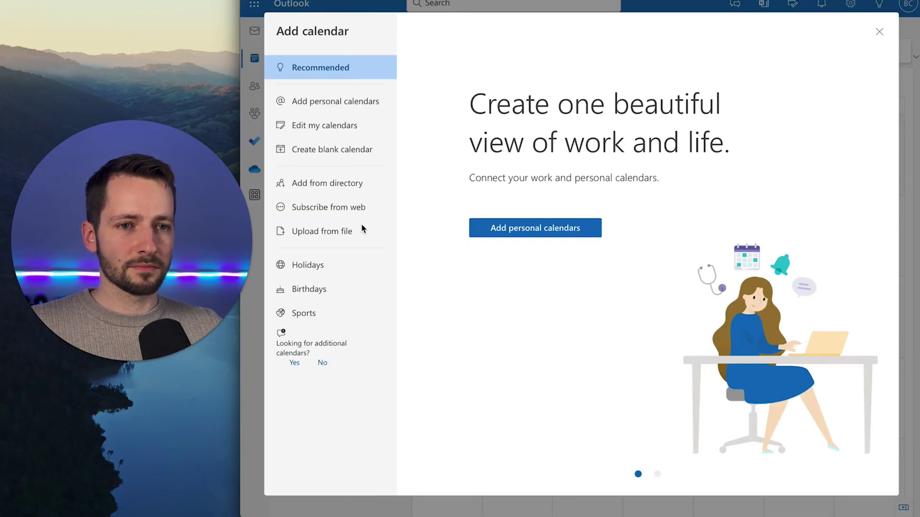
click(320, 186)
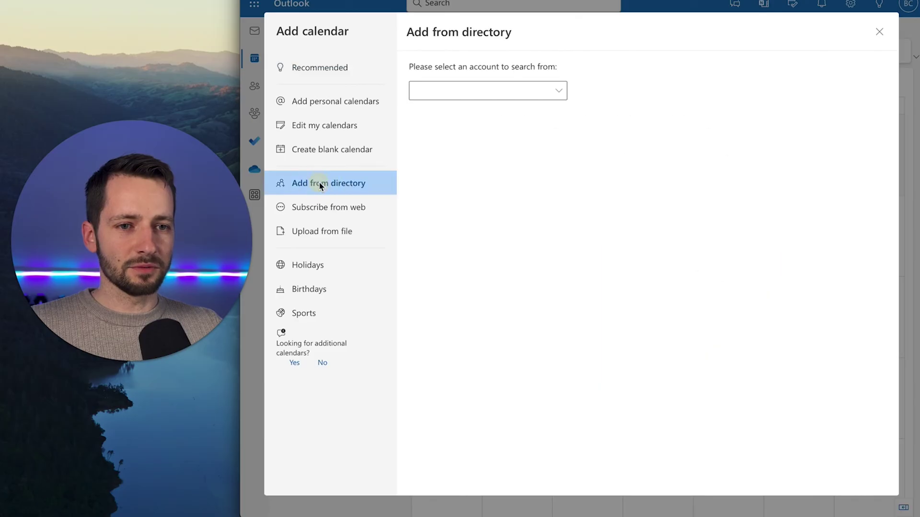
click(450, 91)
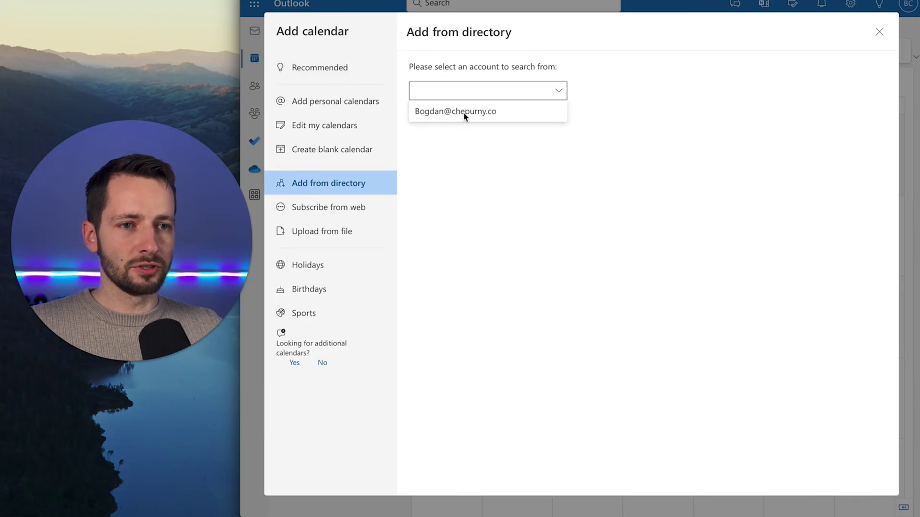
click(464, 113)
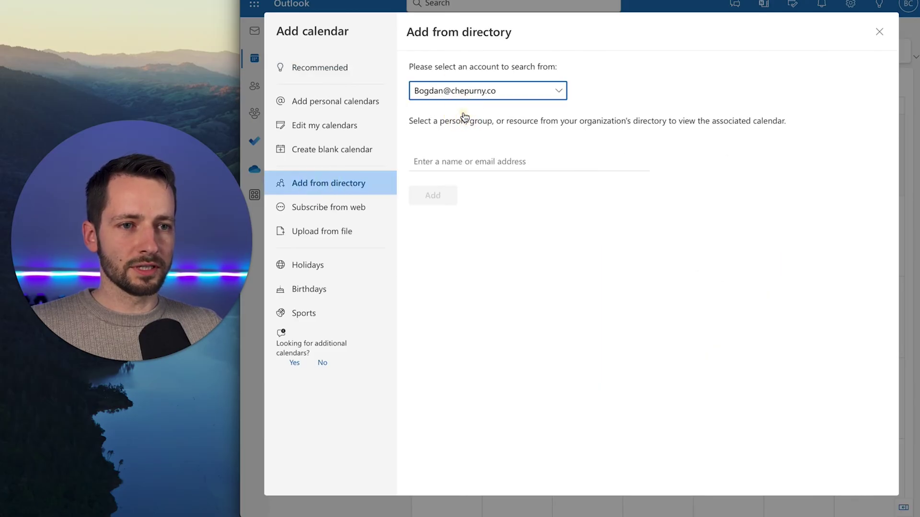
click(455, 165)
text(billing@)
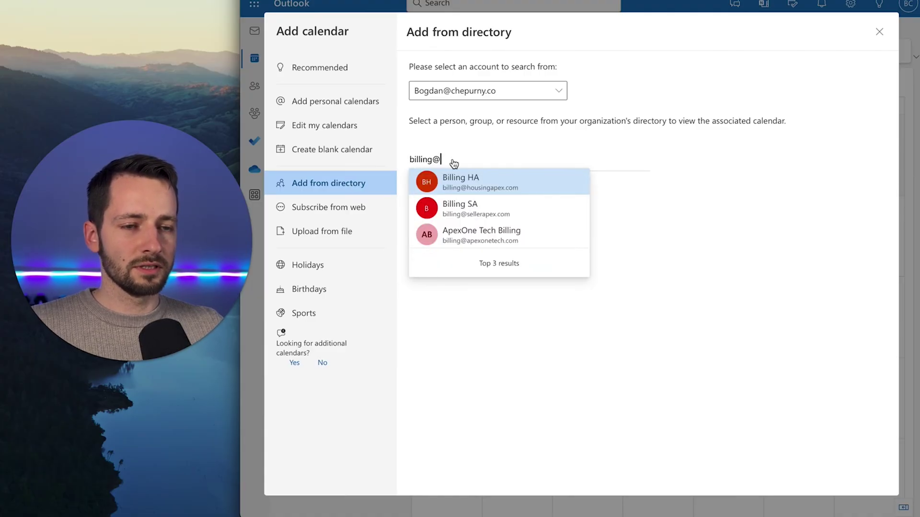
click(489, 235)
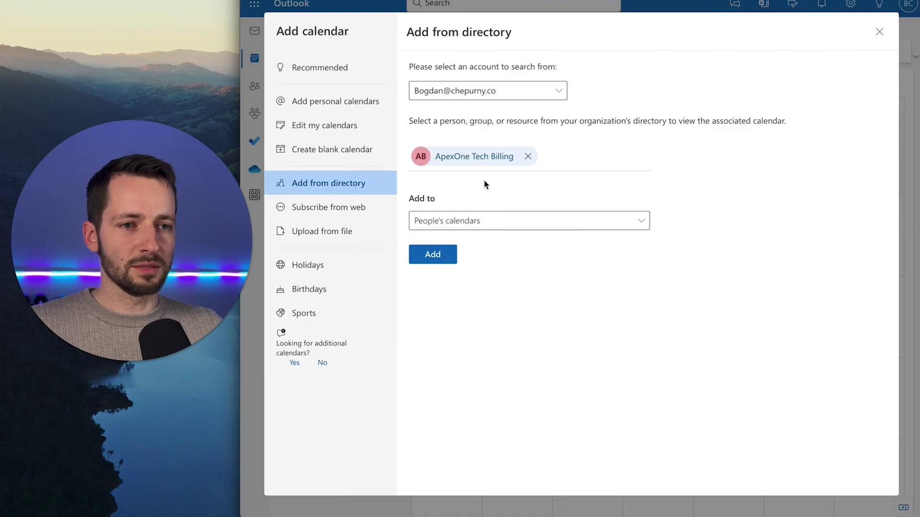
click(441, 226)
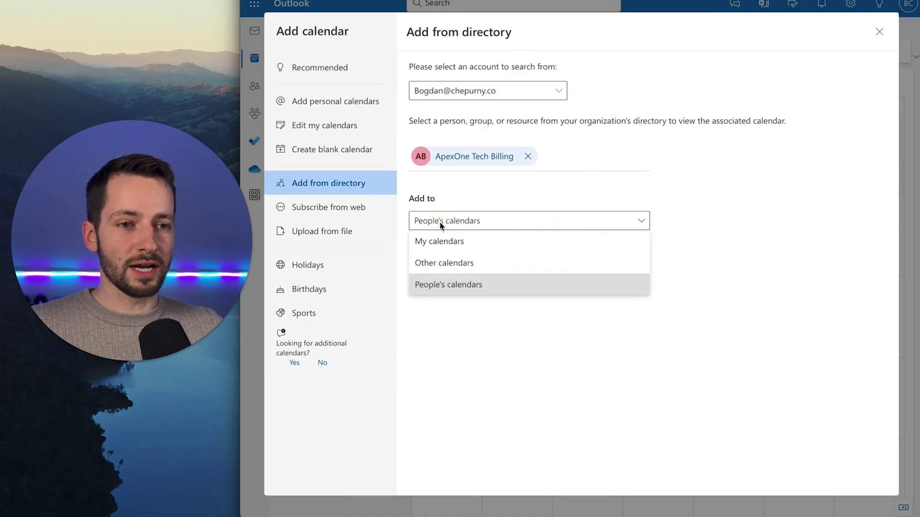
click(450, 263)
click(437, 255)
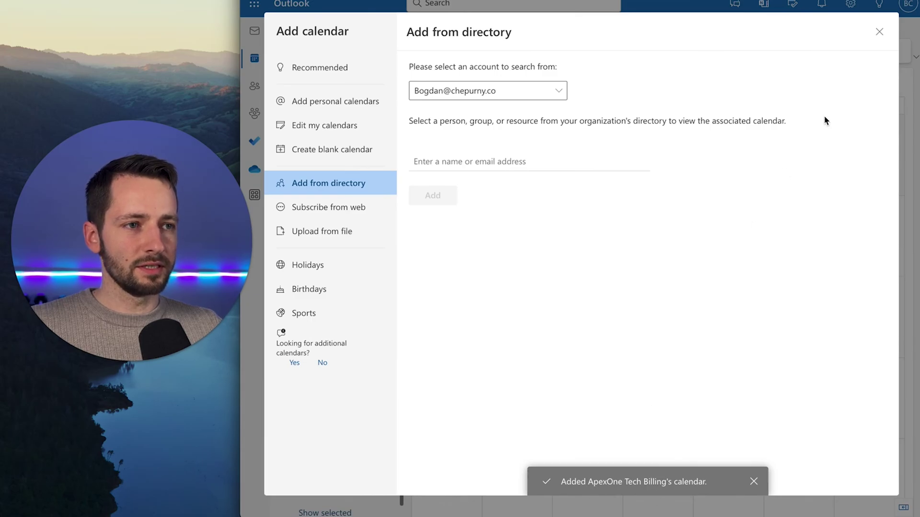
click(878, 33)
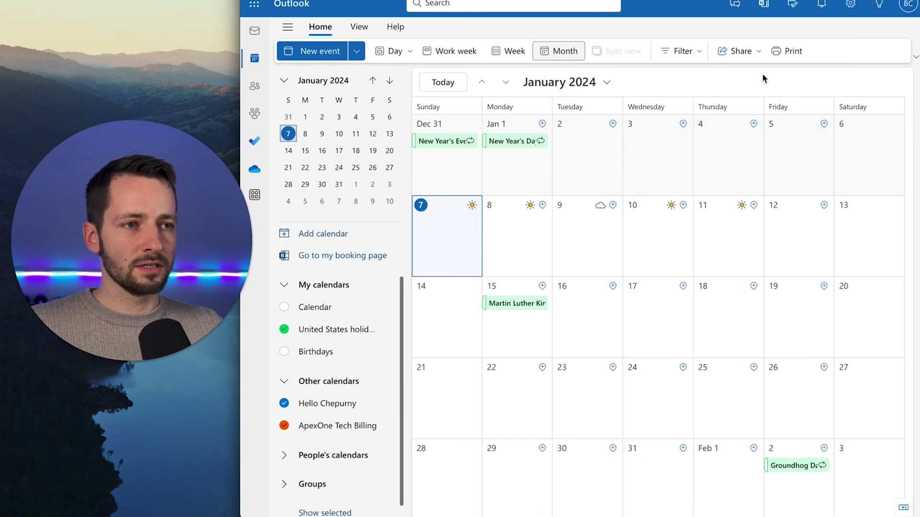
scroll(357, 345, down, 1)
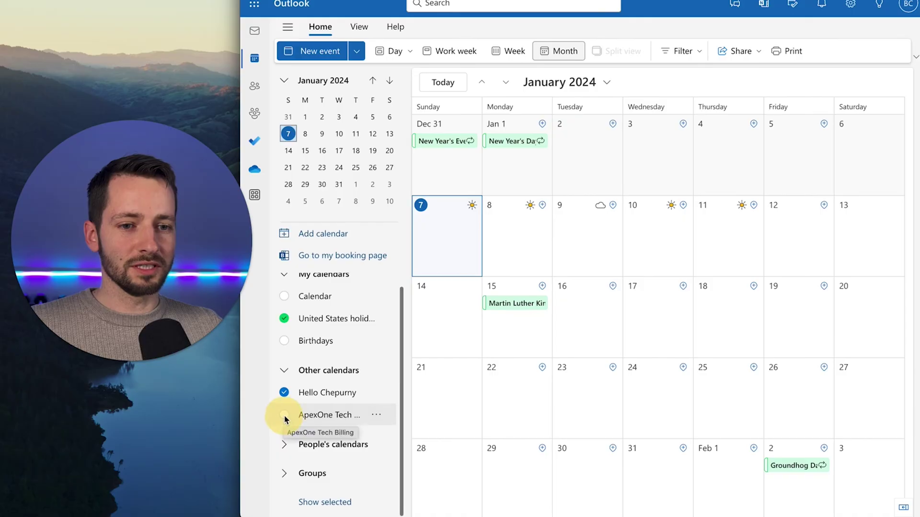
click(317, 417)
click(352, 421)
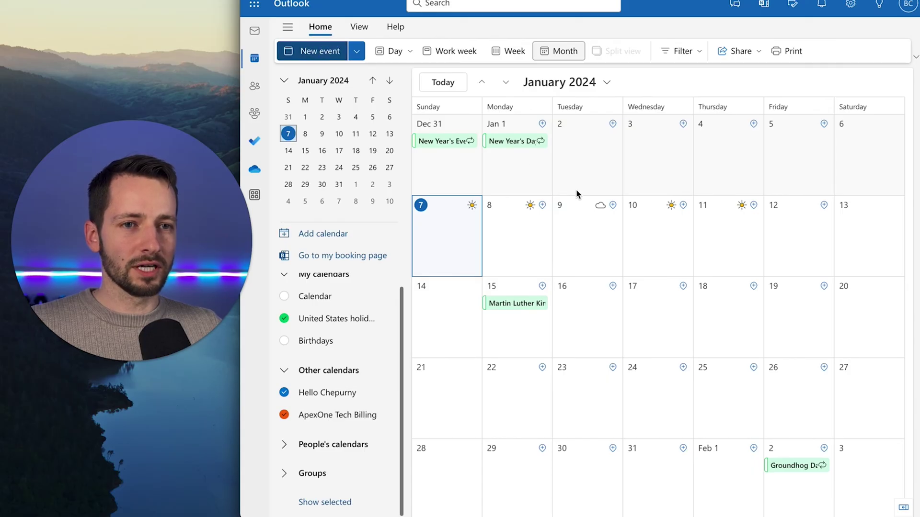
key(ctrl+n)
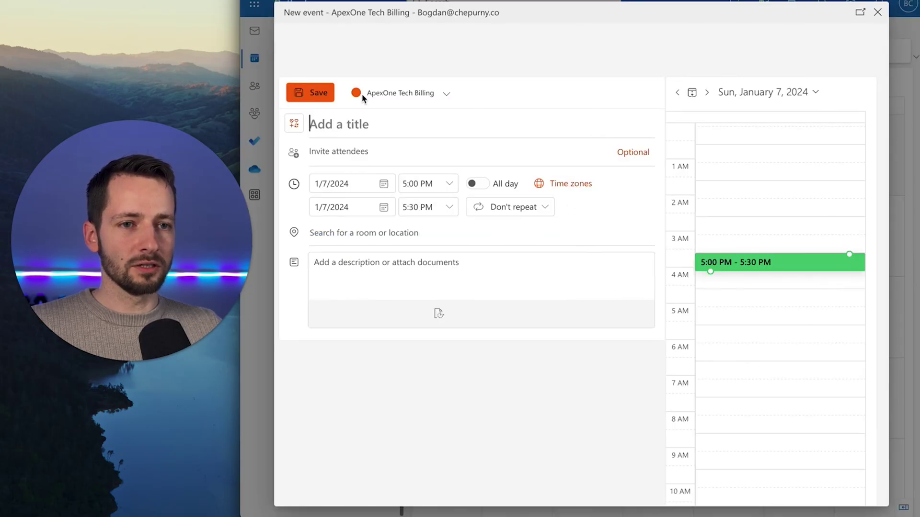
click(393, 94)
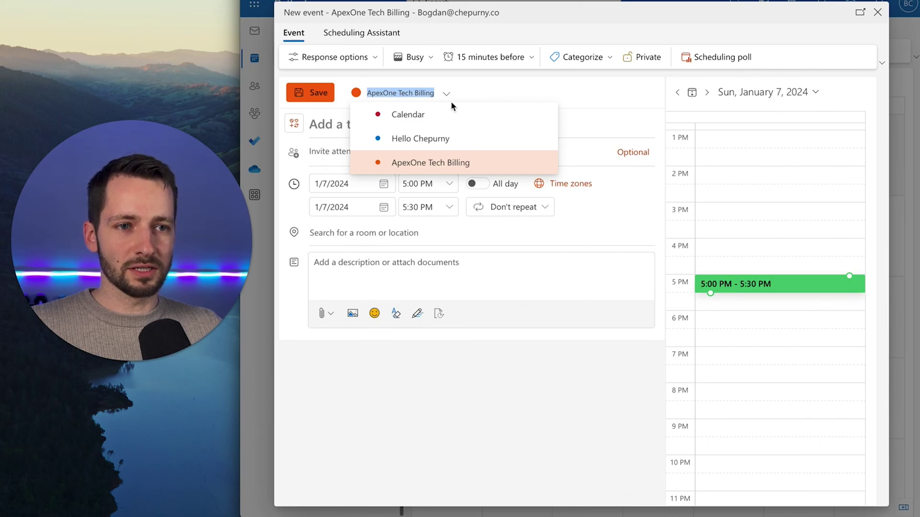
click(480, 94)
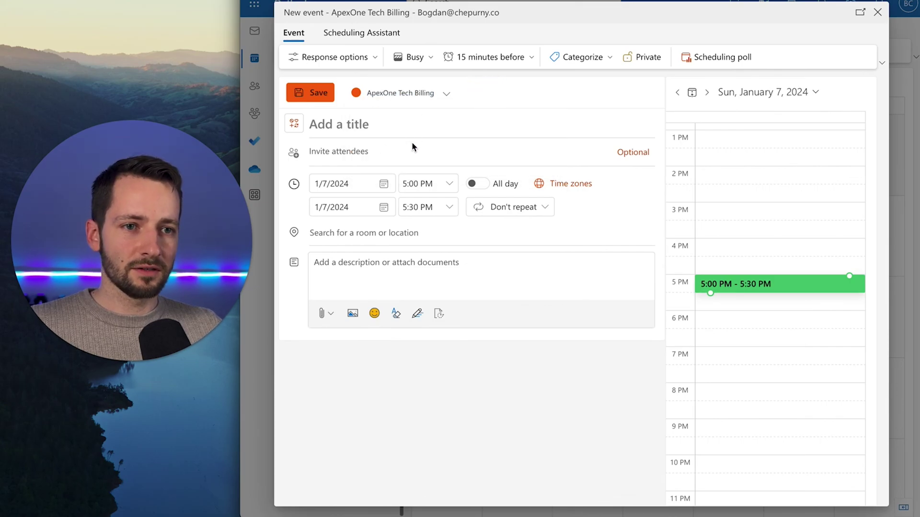
click(878, 12)
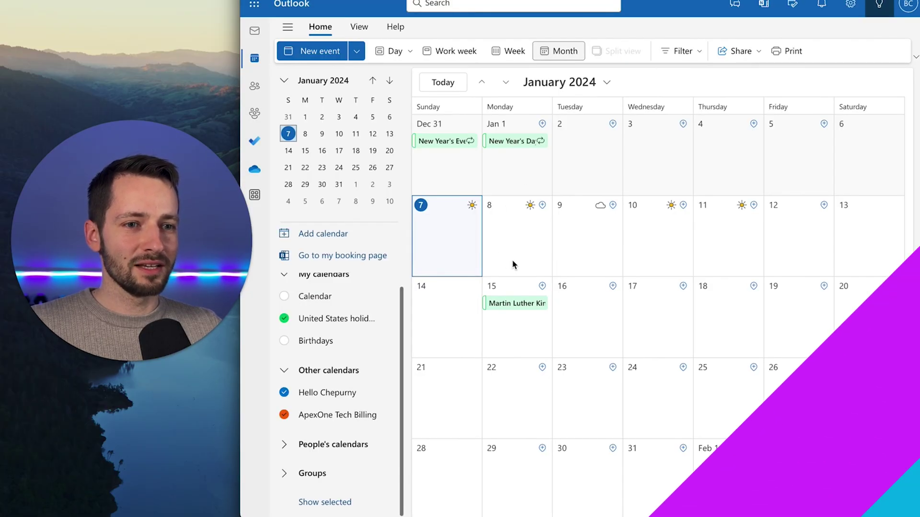